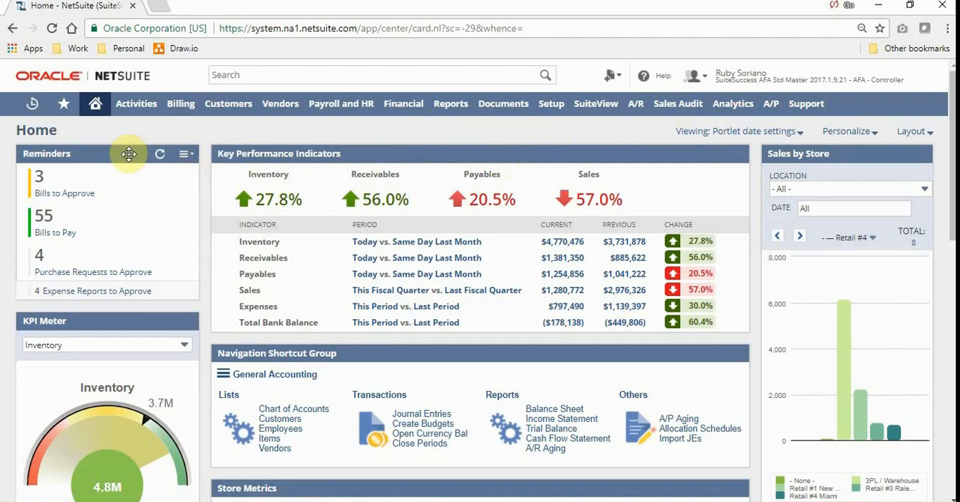
Move the Reminders portlet above Key Performance Indicators in the centre column and return it to its original place.
left_click_drag(157, 152, 286, 155)
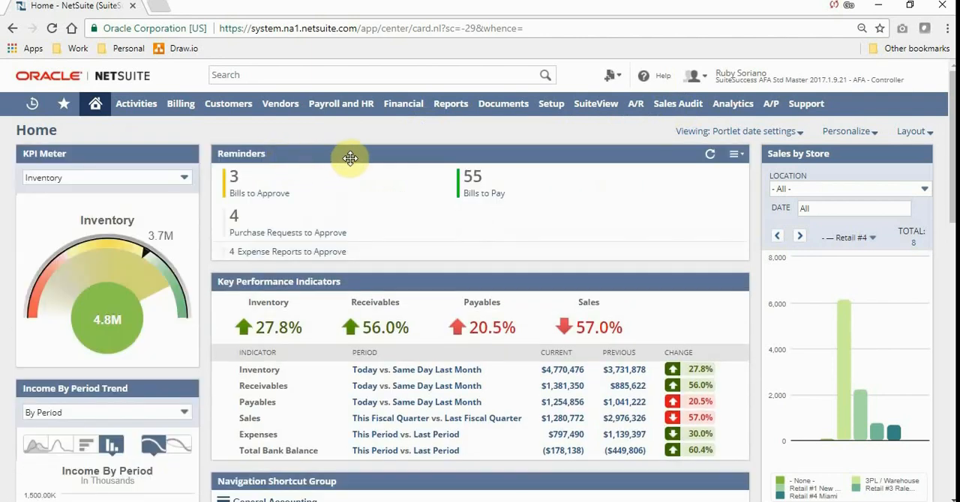
left_click_drag(349, 156, 112, 144)
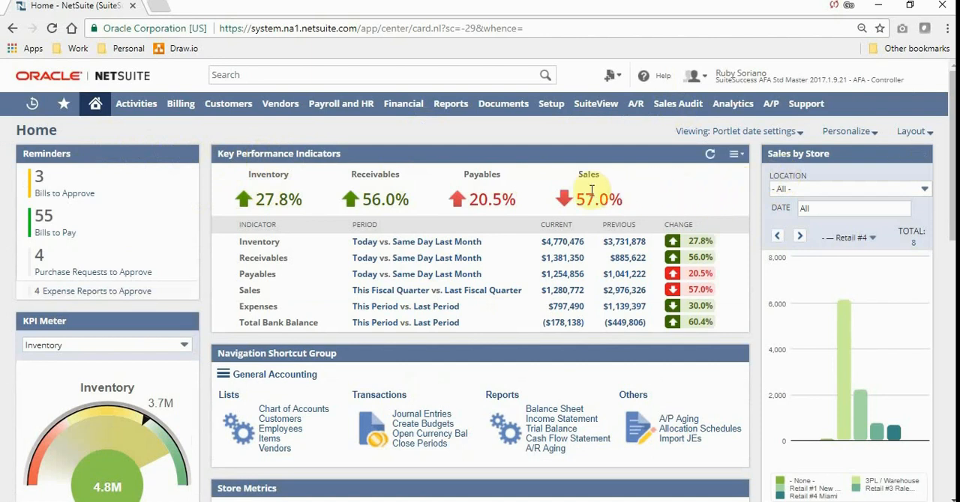
Open the Key Performance Indicators setup, examine the compare range options for Inventory, and leave without saving.
left_click(737, 155)
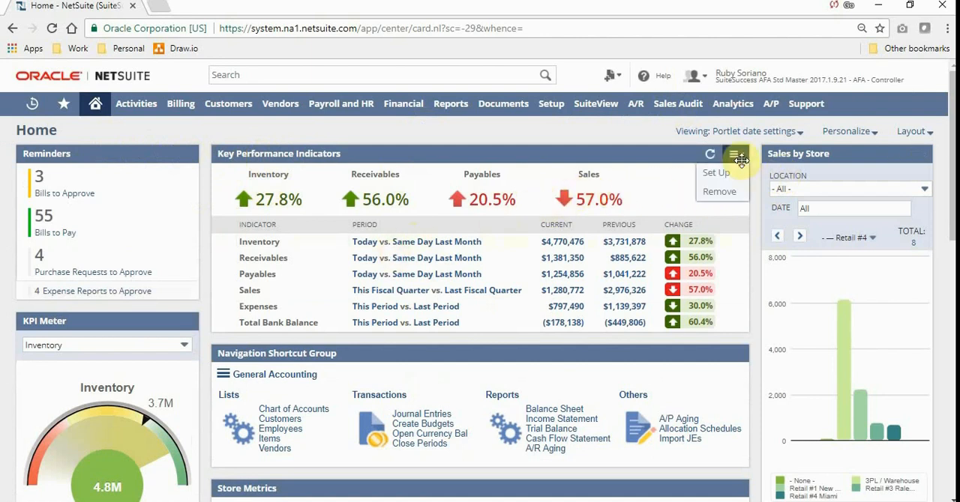
left_click(723, 173)
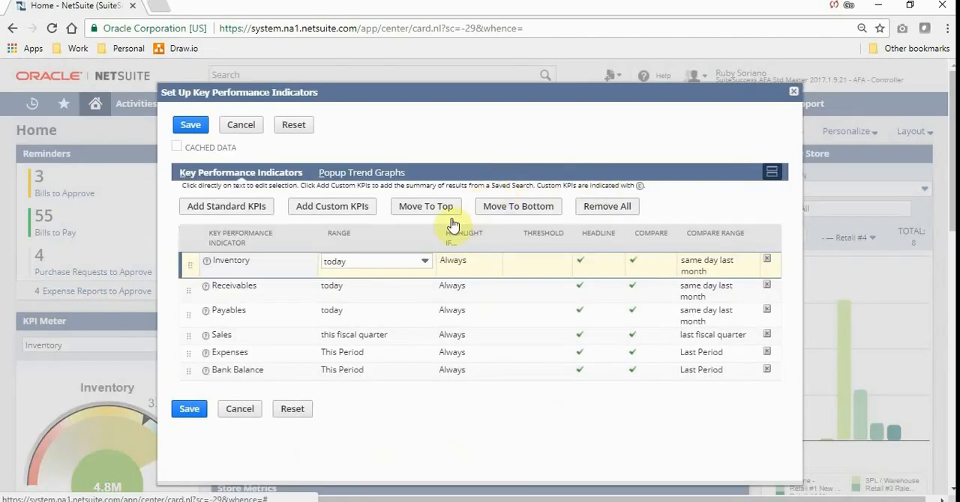
left_click(686, 264)
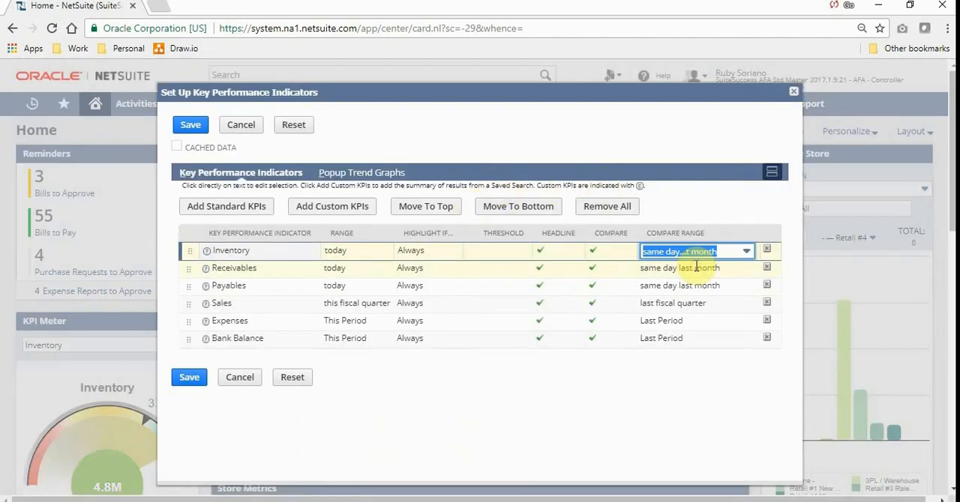
left_click(708, 247)
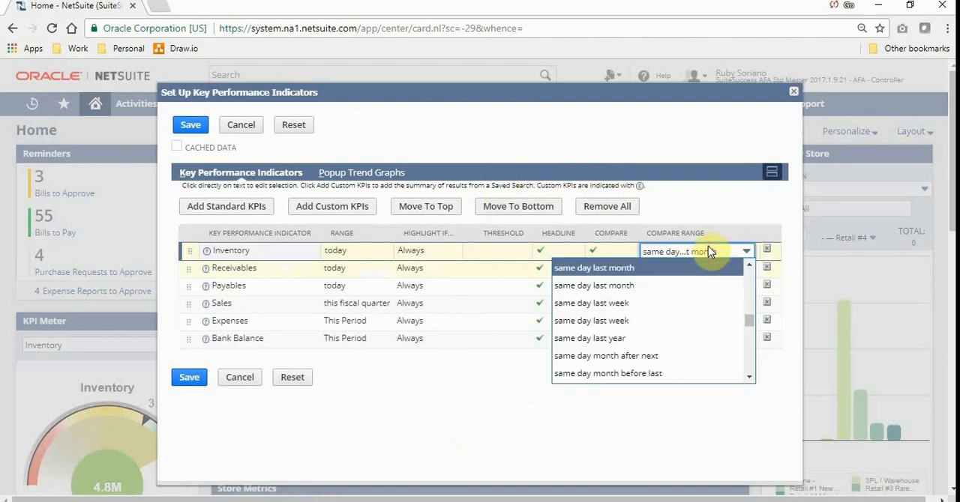
left_click(705, 251)
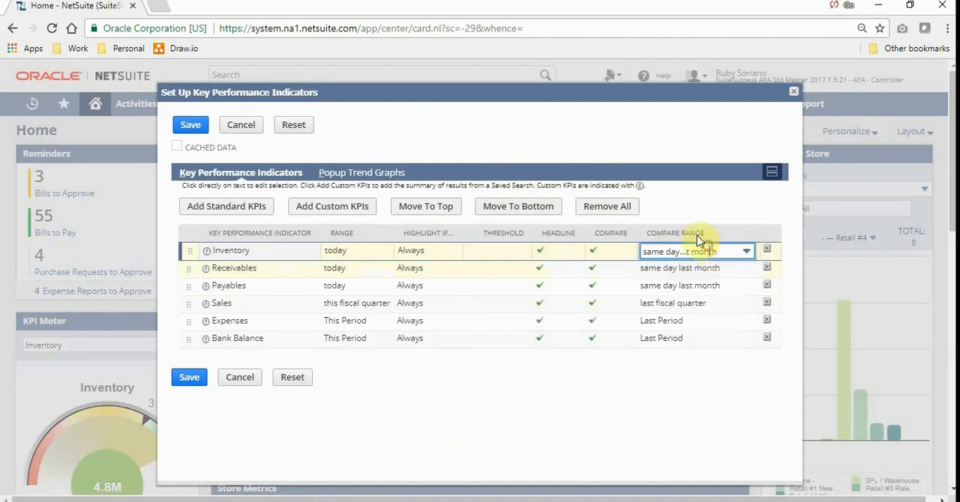
left_click(247, 124)
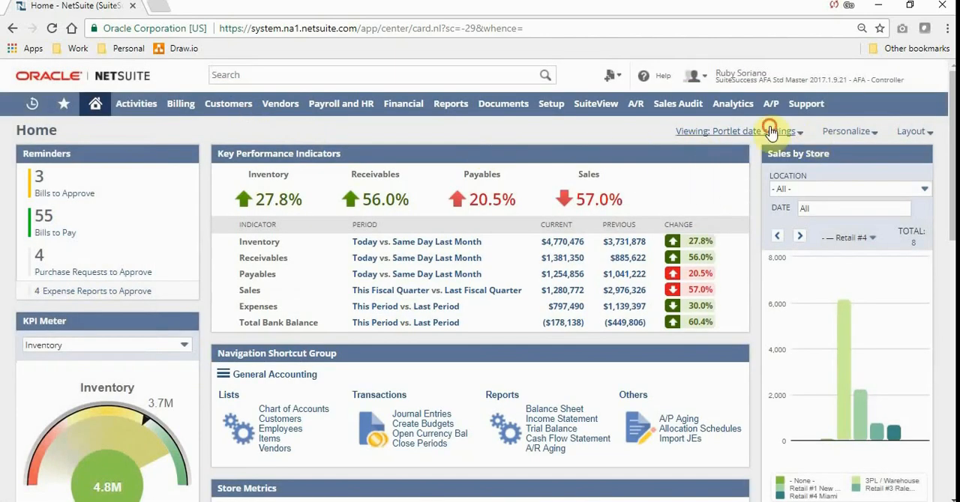
Examine the date range choices available for the whole Home dashboard and leave the portlet date settings selected.
left_click(773, 132)
left_click(684, 163)
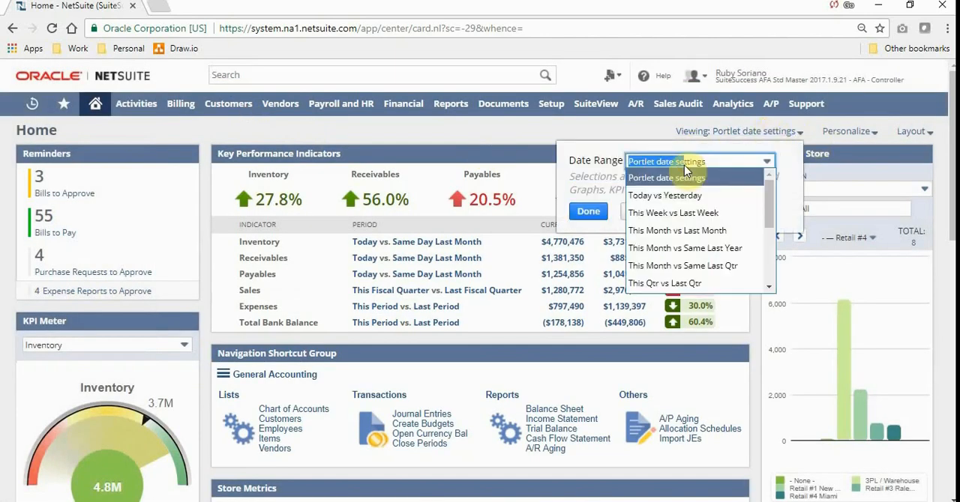
left_click(448, 132)
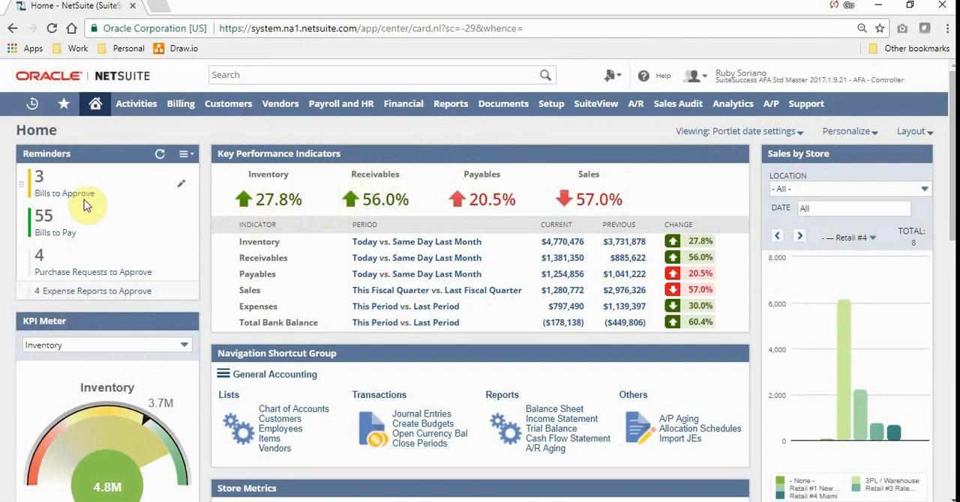
From the Bills to Pay reminder, select the Full Packaged Finished Goods Vendor #3 bill due 8/6/2017 and save the payment.
left_click(61, 232)
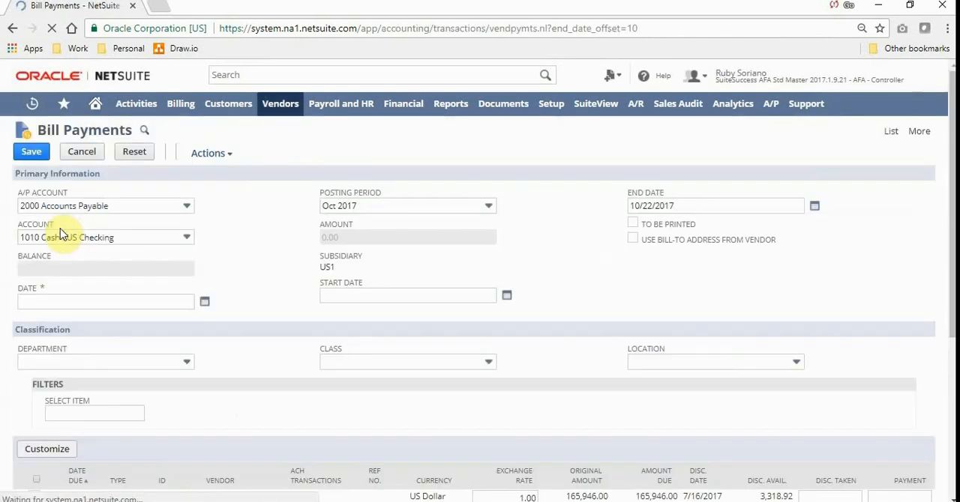
left_click(536, 113)
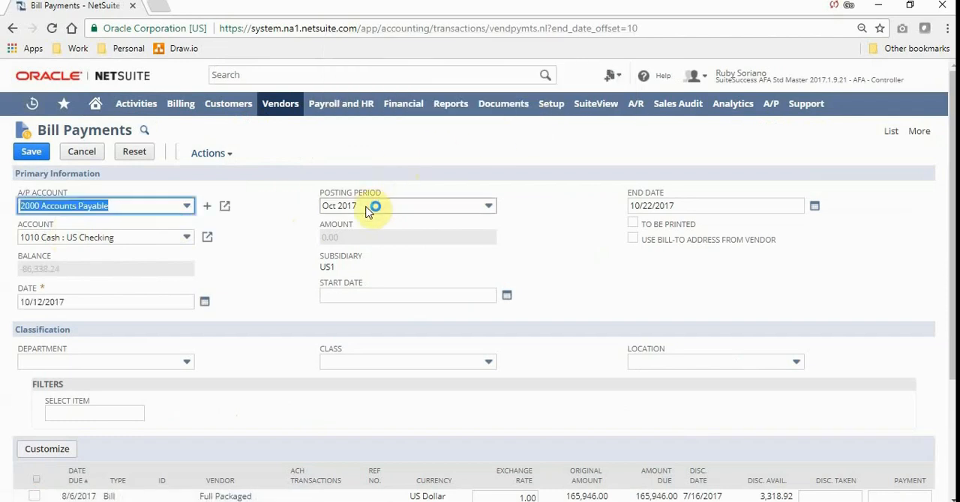
scroll(272, 232, "down", 3)
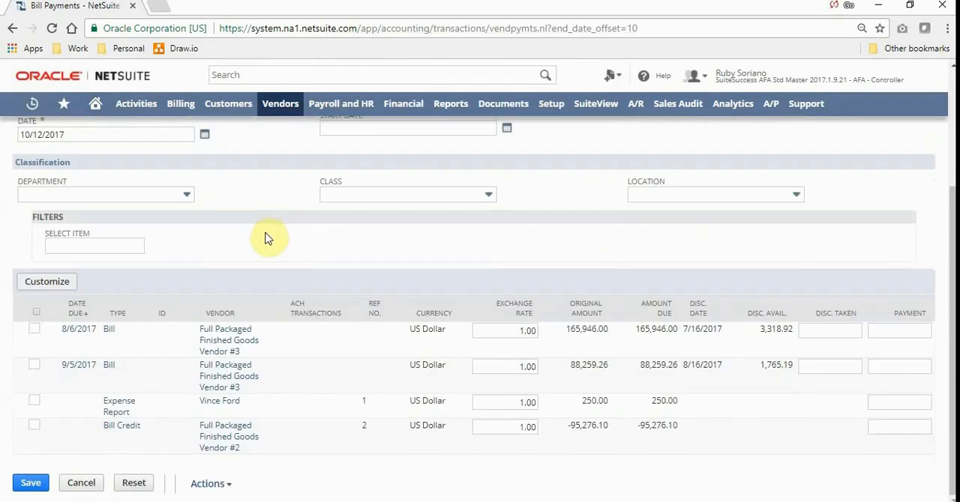
left_click(33, 327)
scroll(45, 248, "up", 3)
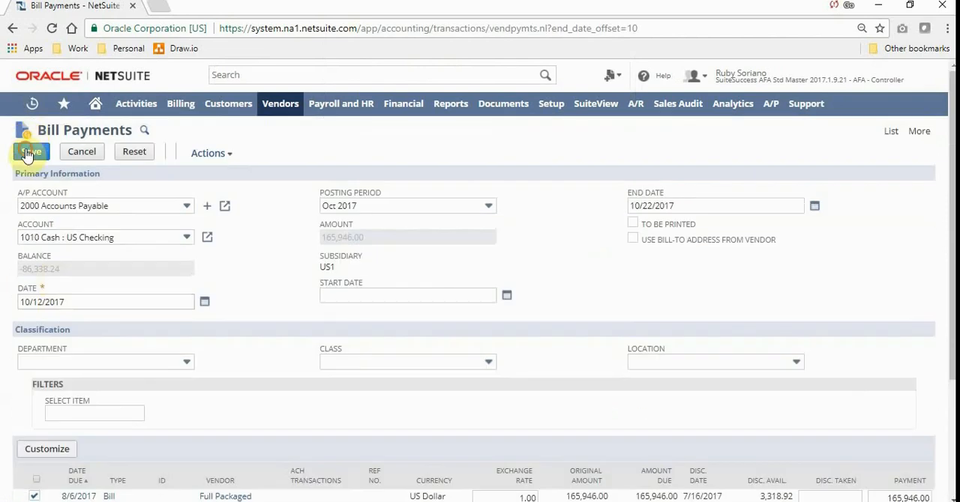
left_click(30, 152)
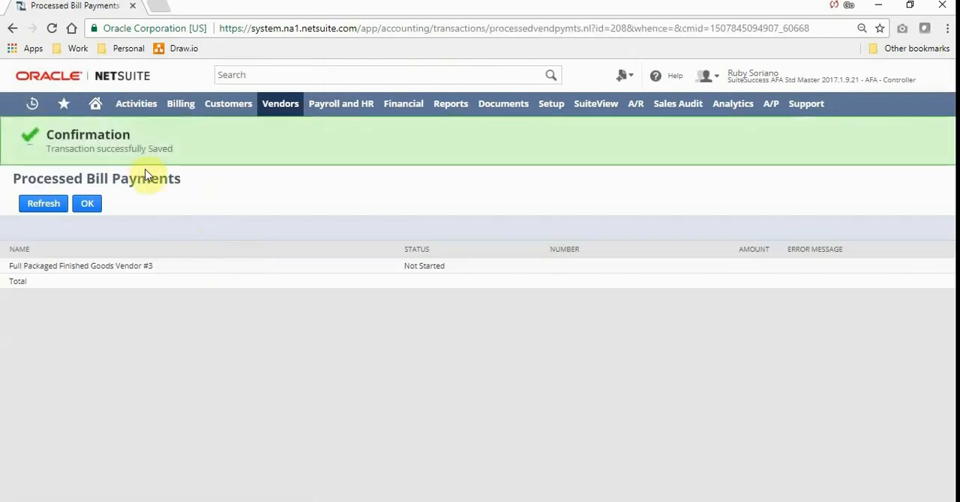
Refresh the processed bill payment status, return to the Home dashboard, and refresh its Reminders portlet.
left_click(53, 205)
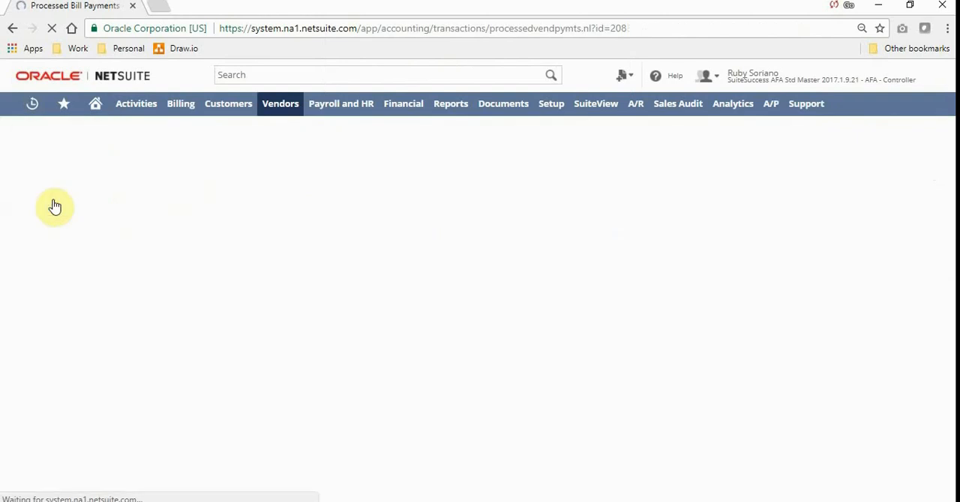
left_click(98, 100)
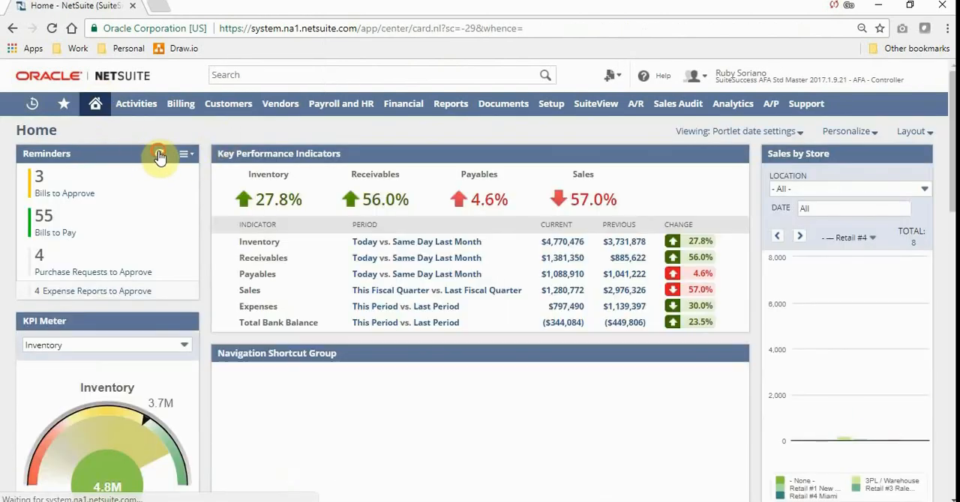
left_click(159, 154)
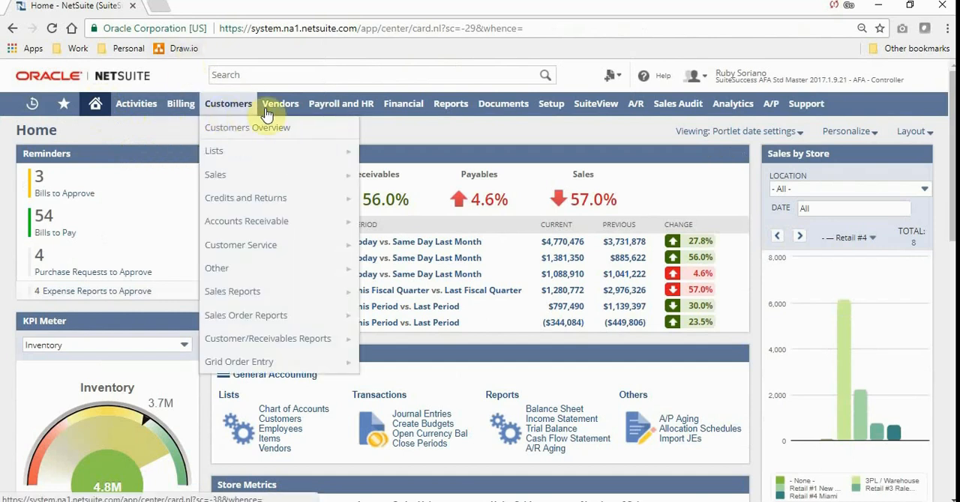
View the SuiteView dashboard and drill into the current quarter-to-date COGS figure in the Financial portlet.
mouse_move(315, 111)
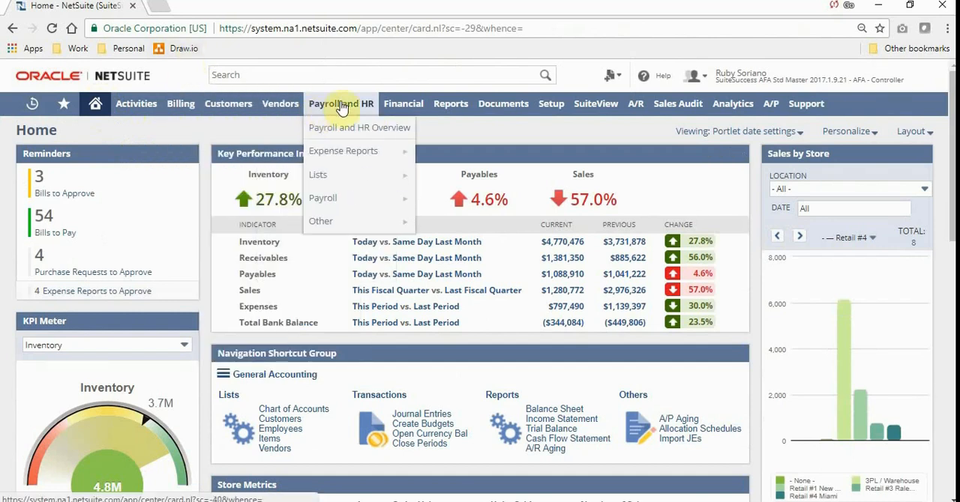
left_click(590, 104)
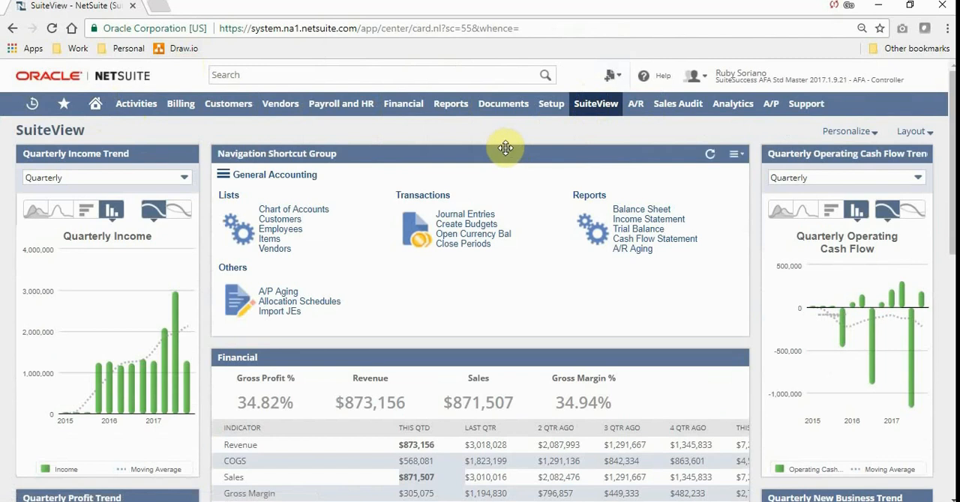
left_click_drag(951, 166, 951, 239)
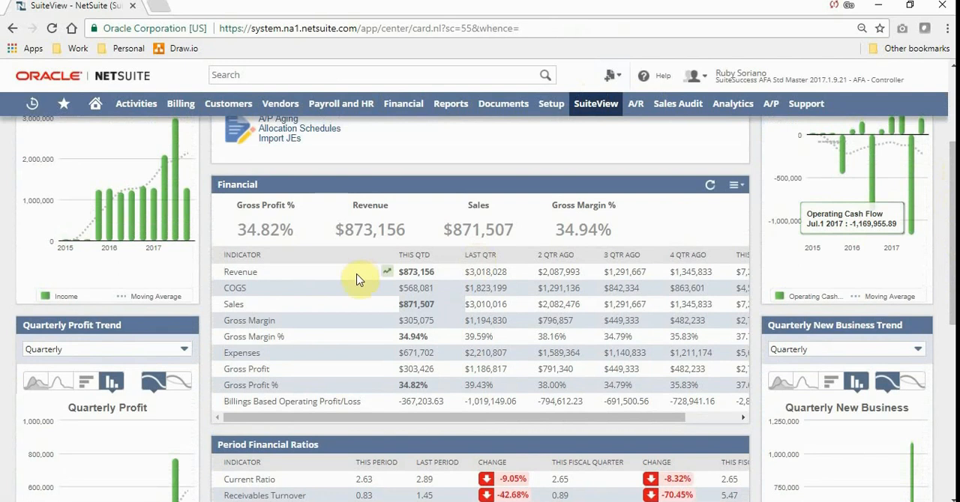
left_click(411, 291)
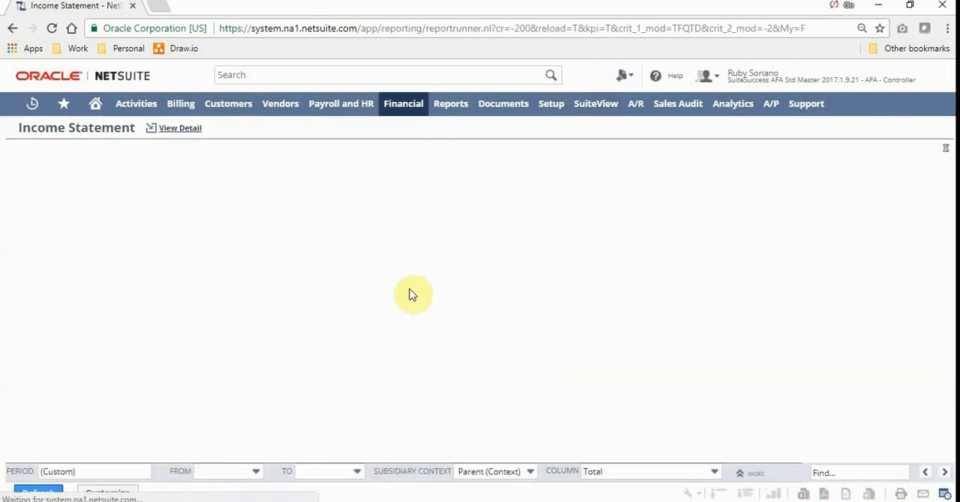
View the payables indicators and cash outlay on the A/P dashboard and return to Home.
left_click(770, 105)
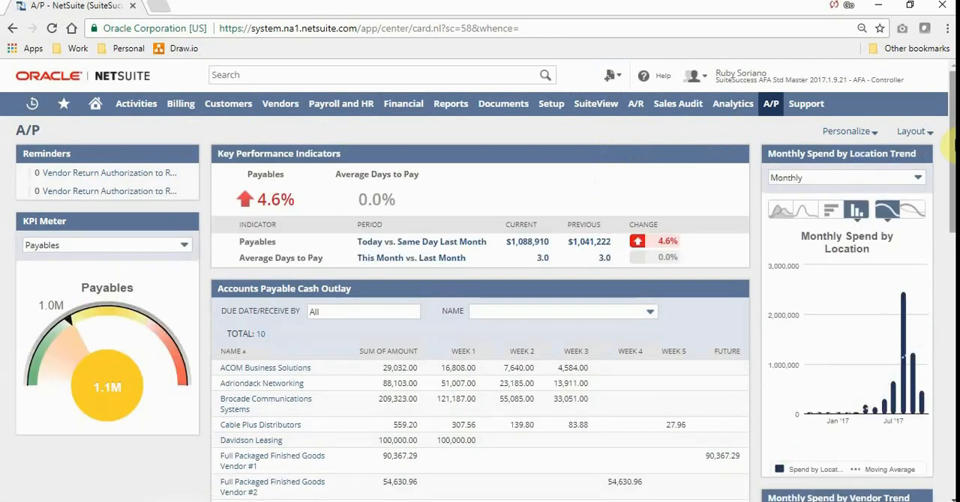
left_click_drag(952, 146, 951, 113)
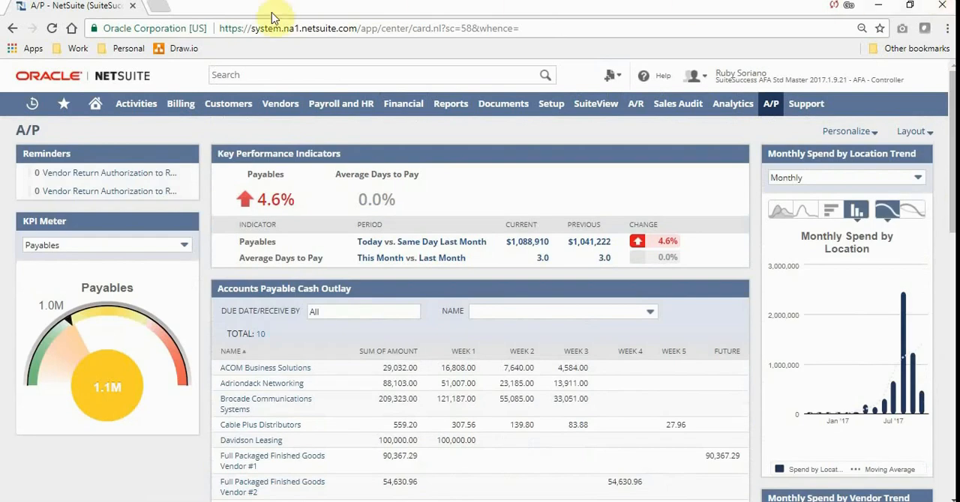
left_click(95, 104)
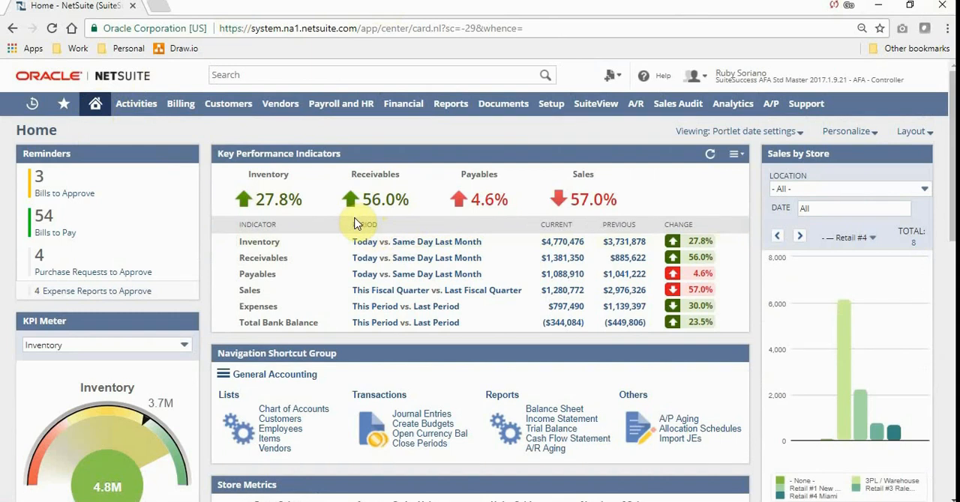
Drill down from the current Sales indicator to the Oodoo Associates invoice dated 10/5/2017 and display its GL impact.
left_click(558, 293)
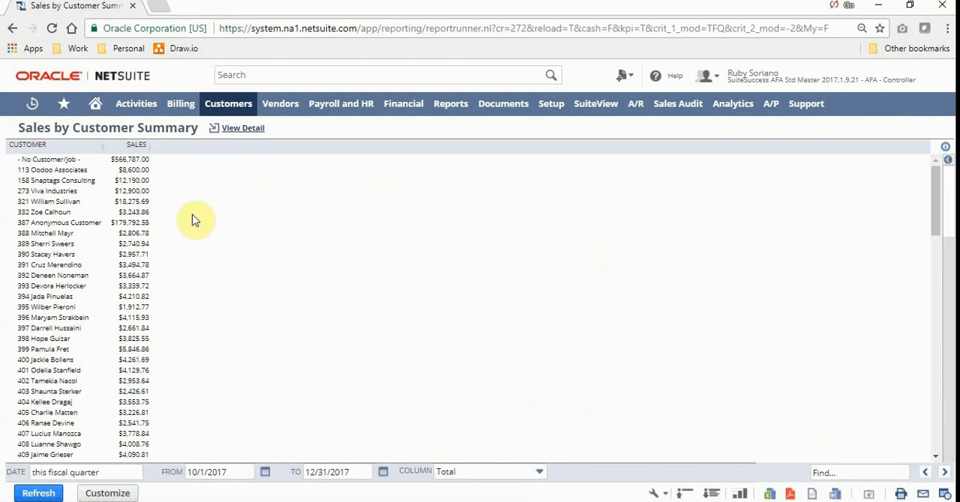
left_click(138, 171)
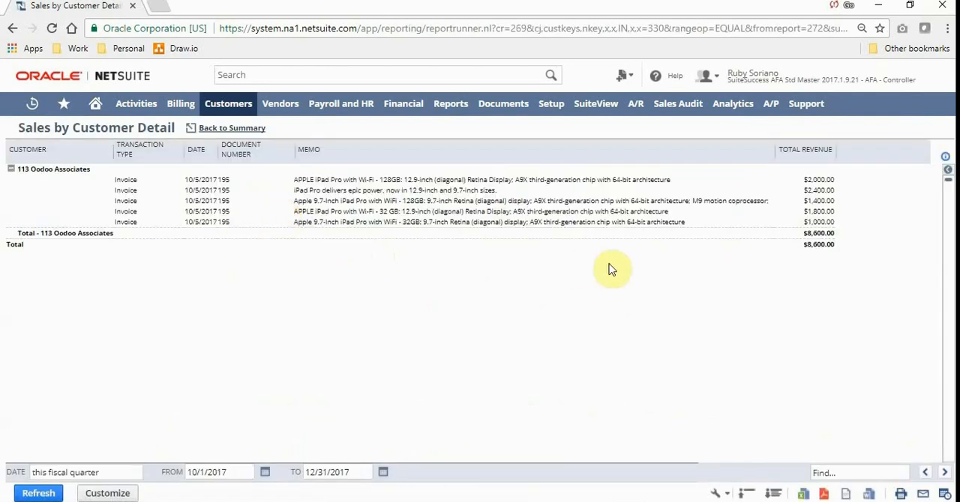
left_click(819, 200)
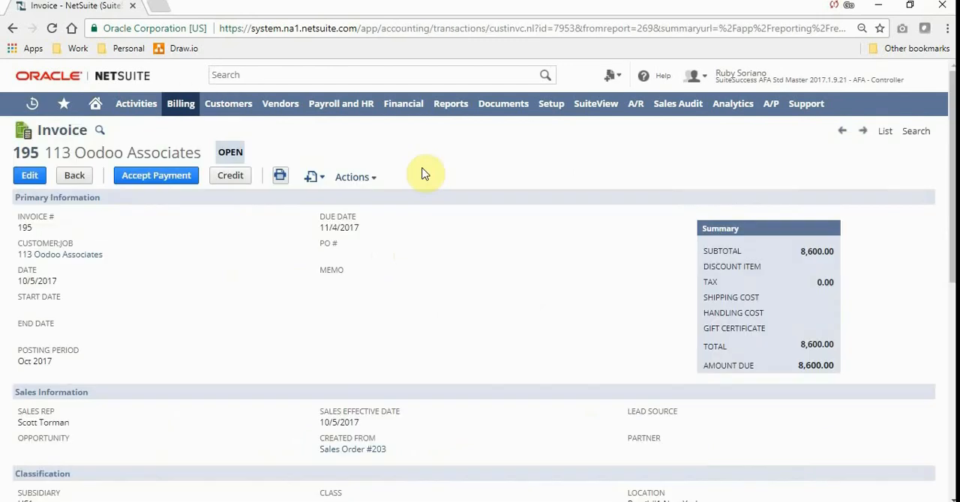
mouse_move(370, 177)
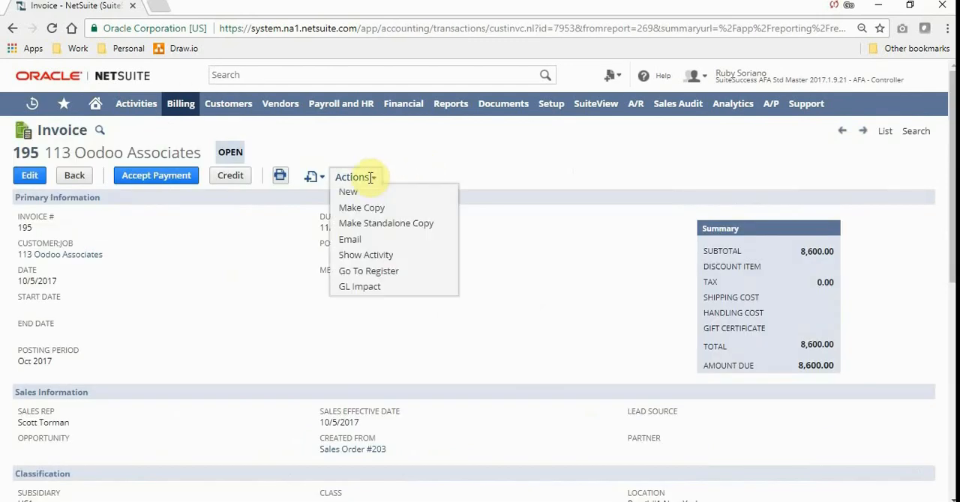
left_click(371, 288)
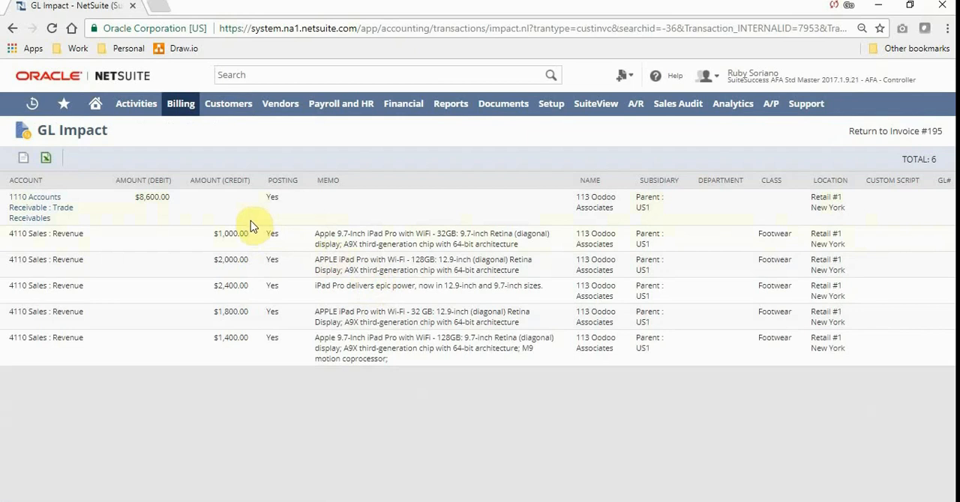
Return to Home, search globally for "income", dismiss the search tip, and open the Income Statement report.
left_click(95, 111)
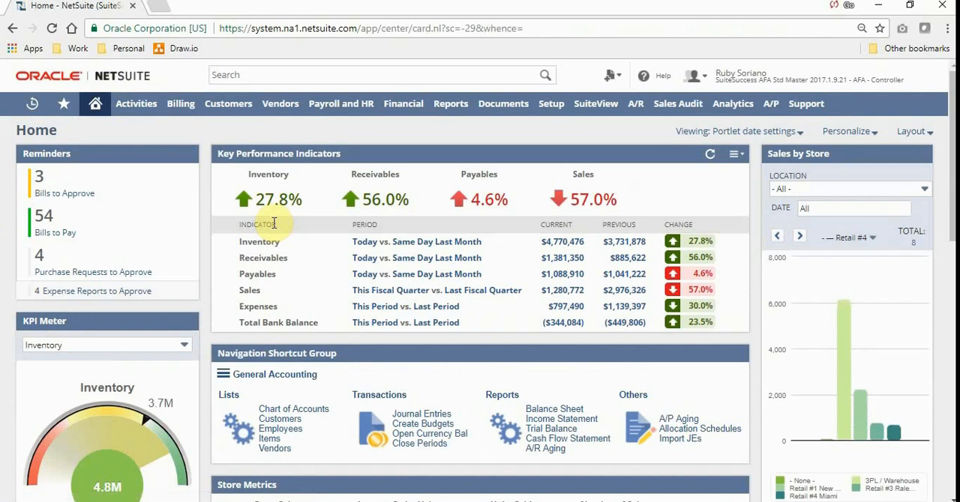
left_click(258, 75)
type("incom")
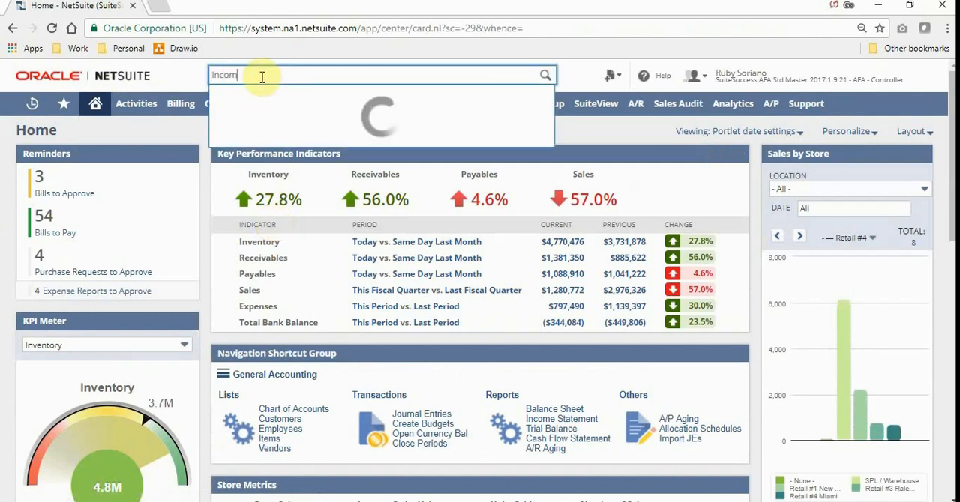
type("e")
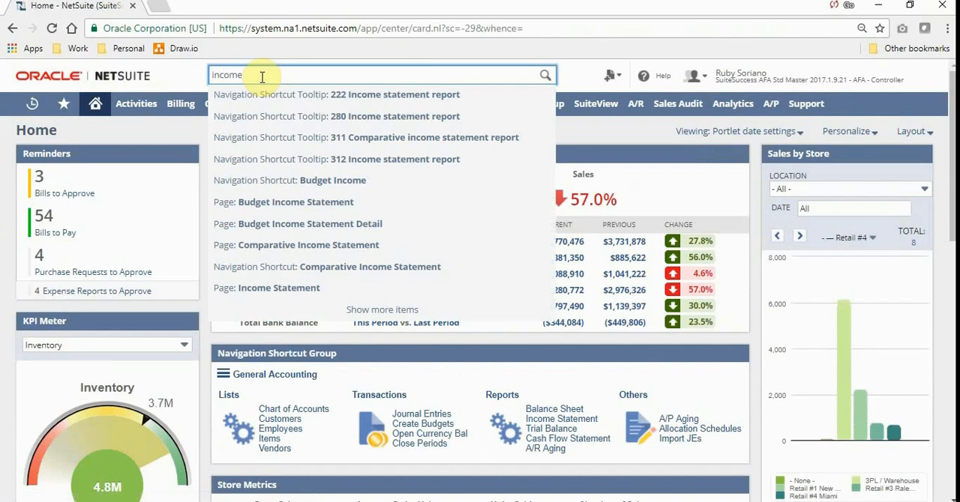
key("Return")
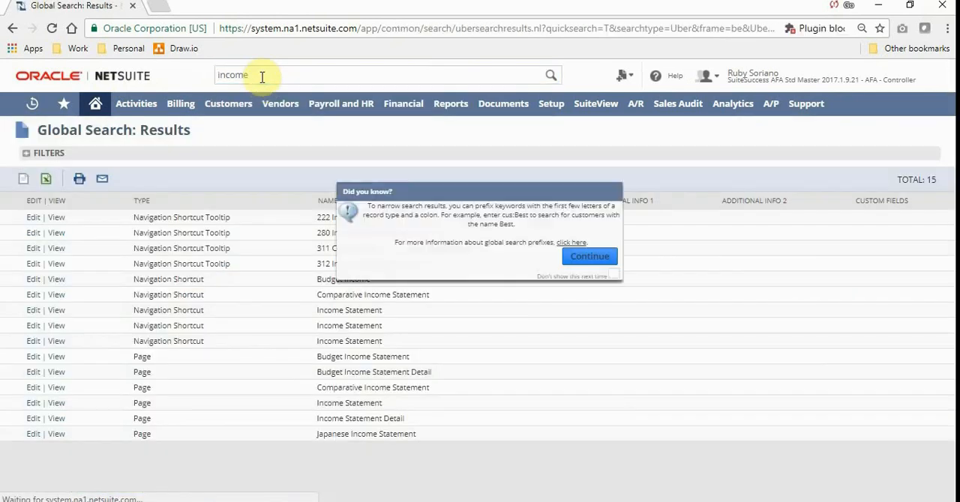
left_click(594, 258)
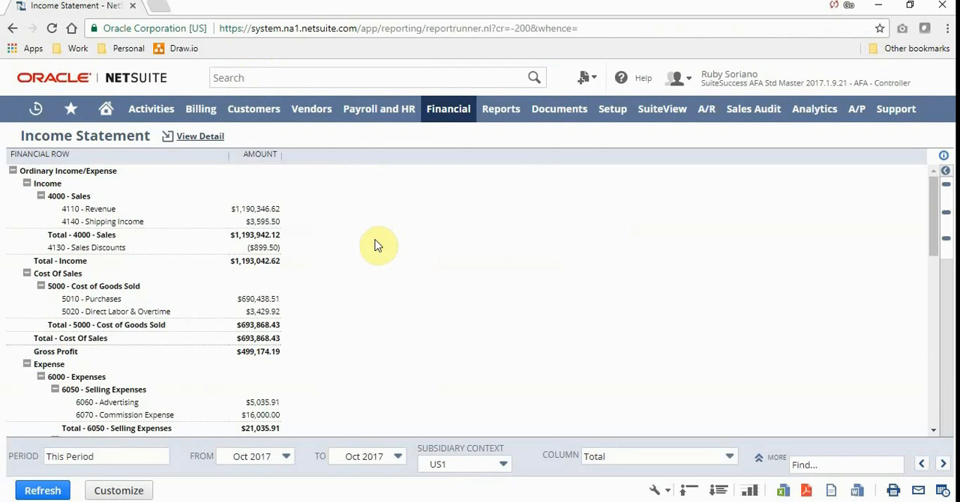
Run the Income Statement for the period This Fiscal Year.
left_click(136, 464)
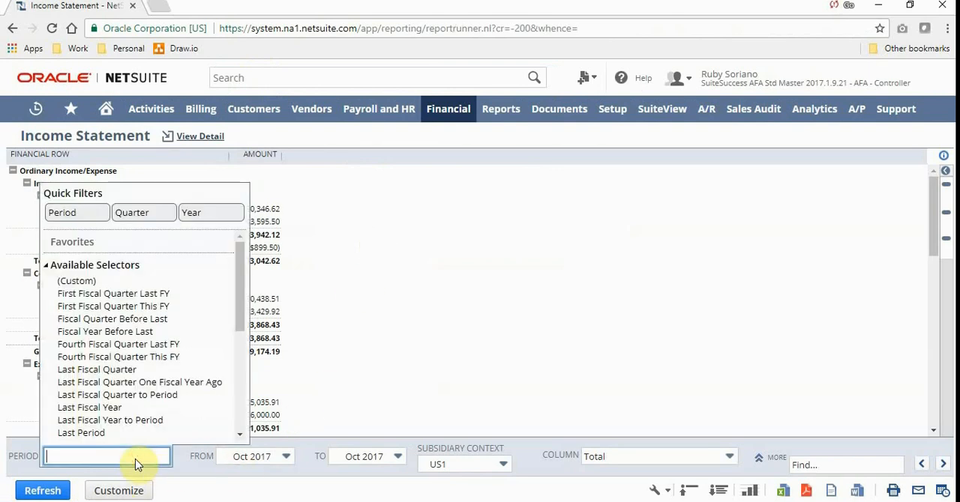
left_click(204, 212)
left_click_drag(239, 299, 235, 360)
left_click(186, 418)
left_click(45, 491)
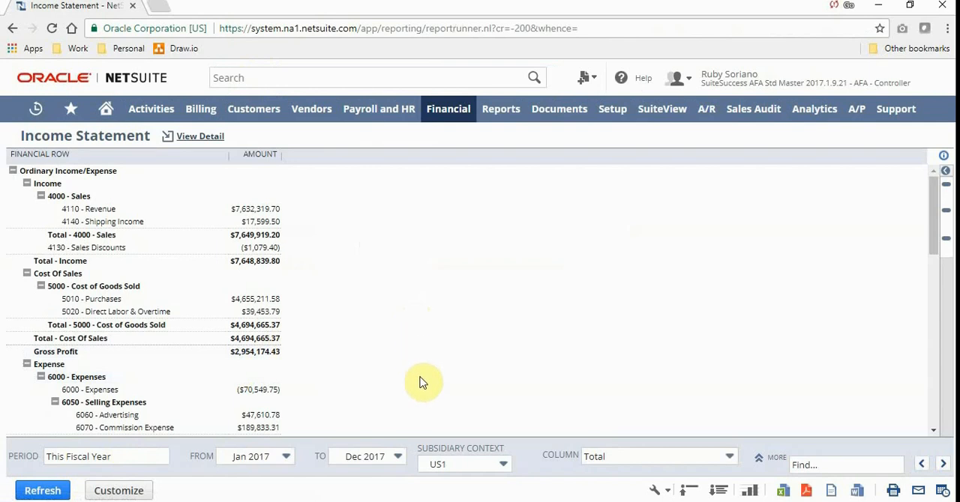
Break the Income Statement amounts down into columns by Location and refresh the report.
left_click(645, 457)
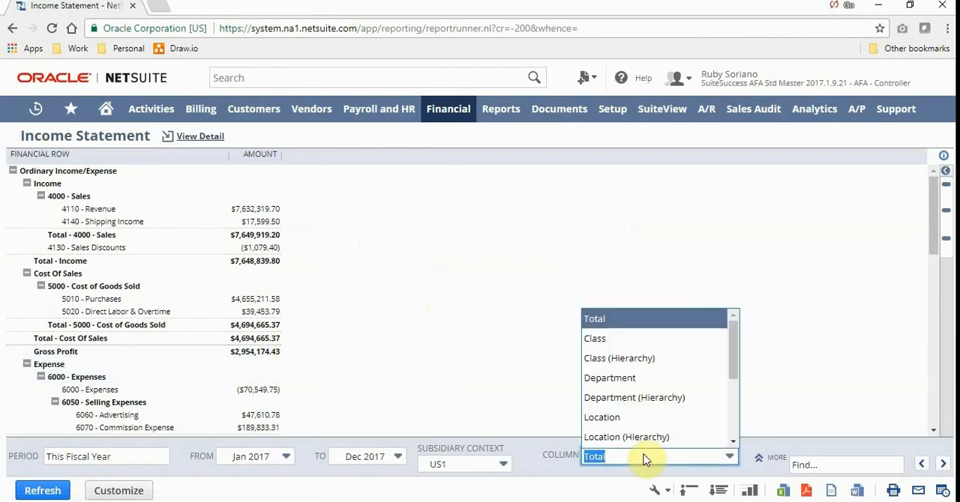
left_click(664, 417)
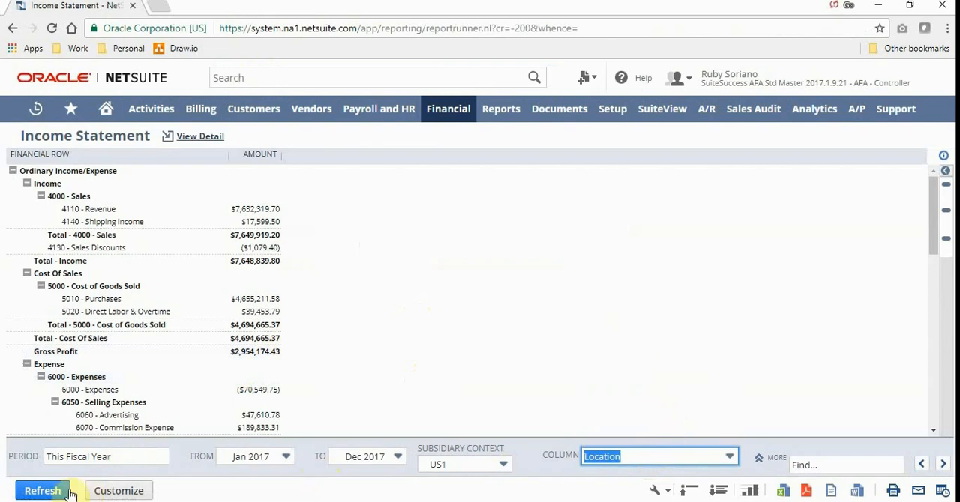
left_click(30, 492)
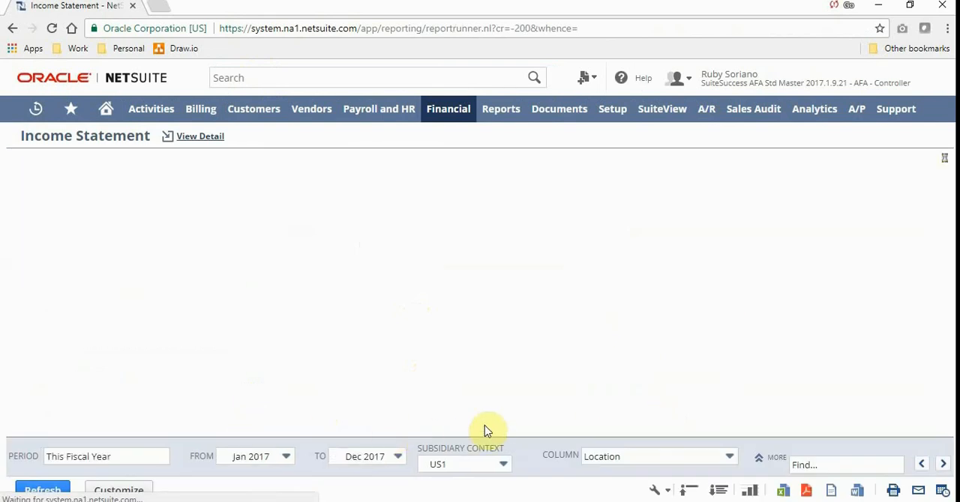
Change the Income Statement's column breakdown to Class and refresh the report.
left_click(711, 461)
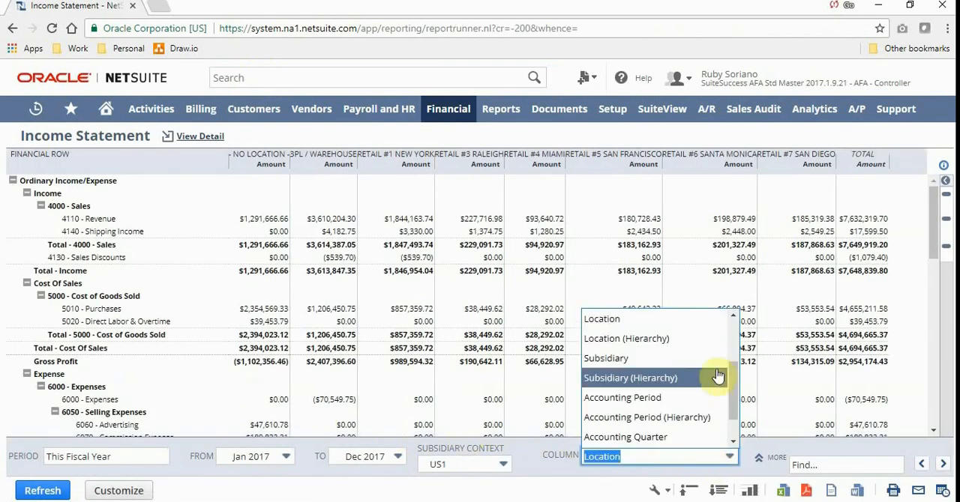
scroll(735, 363, "up", 3)
left_click(681, 334)
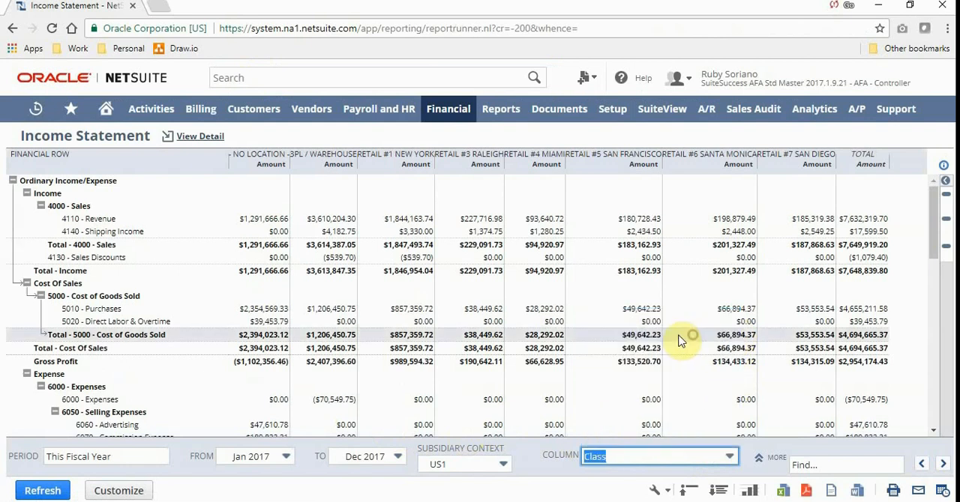
left_click(54, 492)
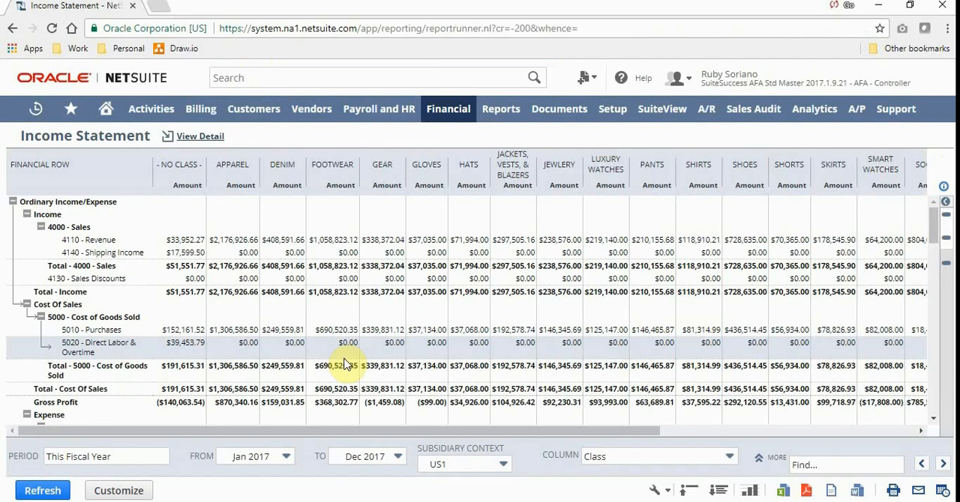
Set the Income Statement's column breakdown back to Total and refresh the report.
left_click(613, 457)
scroll(649, 388, "up", 2)
left_click(617, 322)
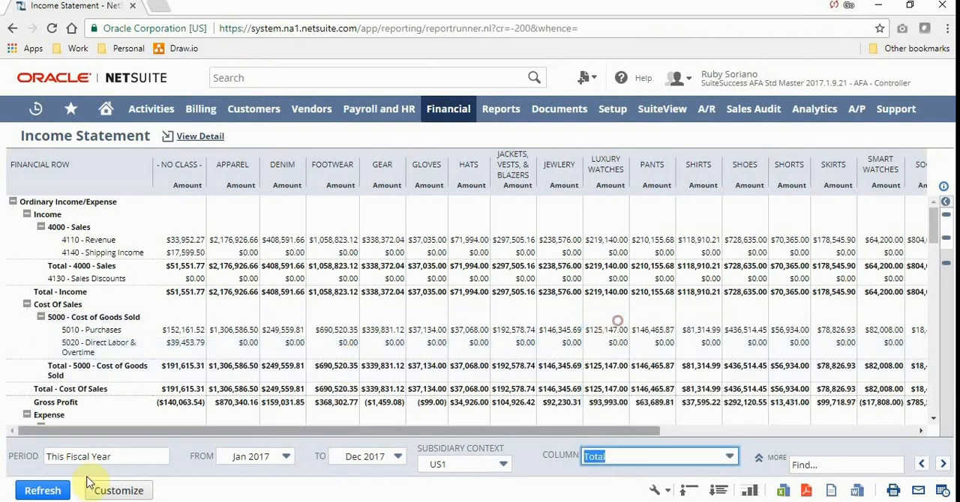
left_click(46, 491)
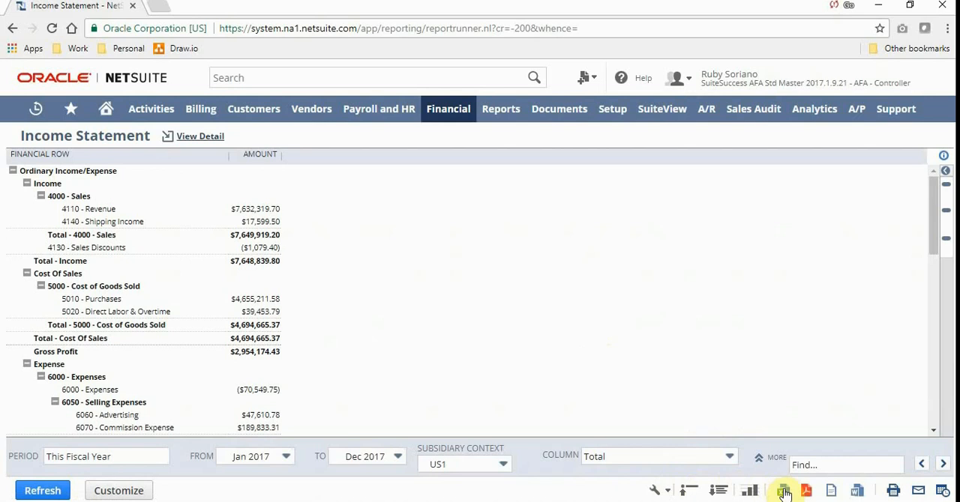
Customize the Income Statement and add a second Amount column from the Financial fields.
left_click(120, 492)
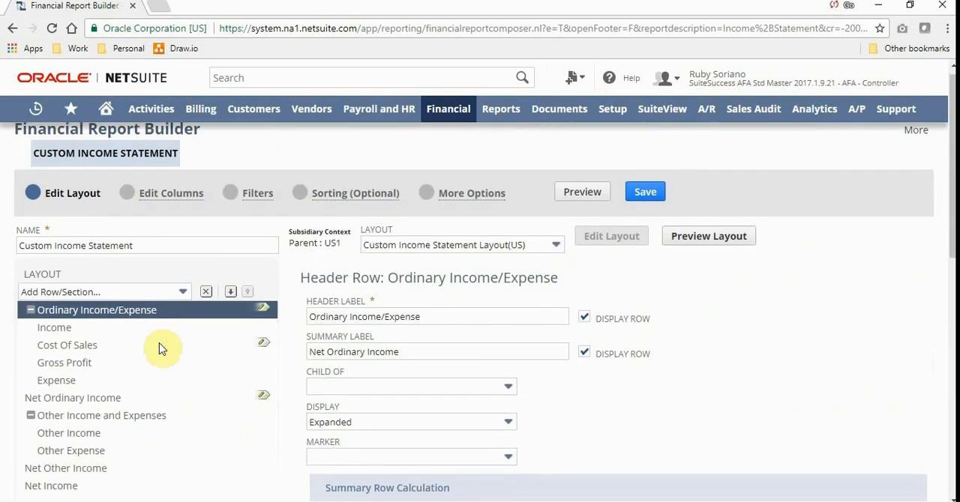
left_click(166, 205)
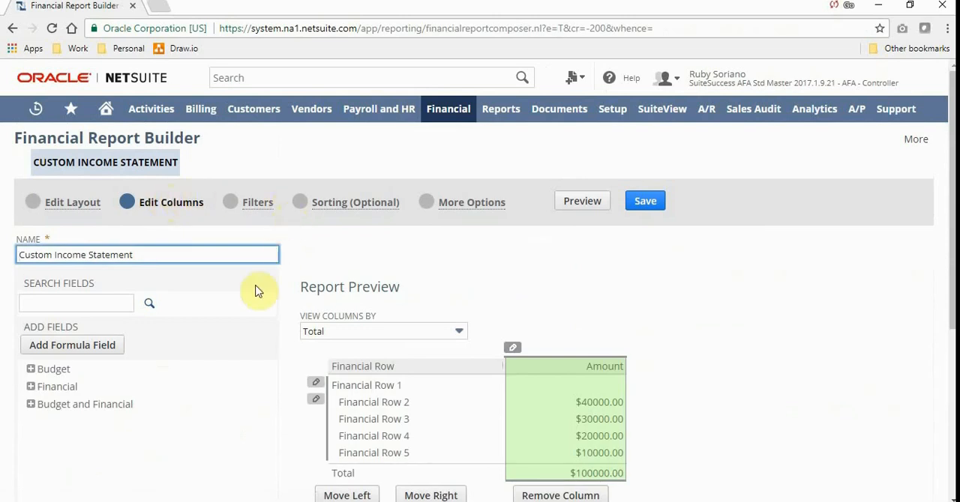
left_click(31, 386)
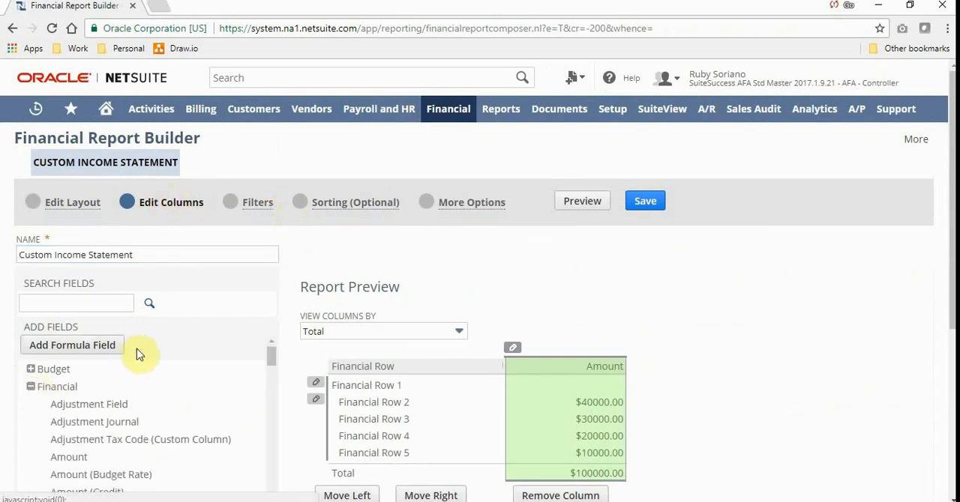
left_click_drag(73, 456, 660, 398)
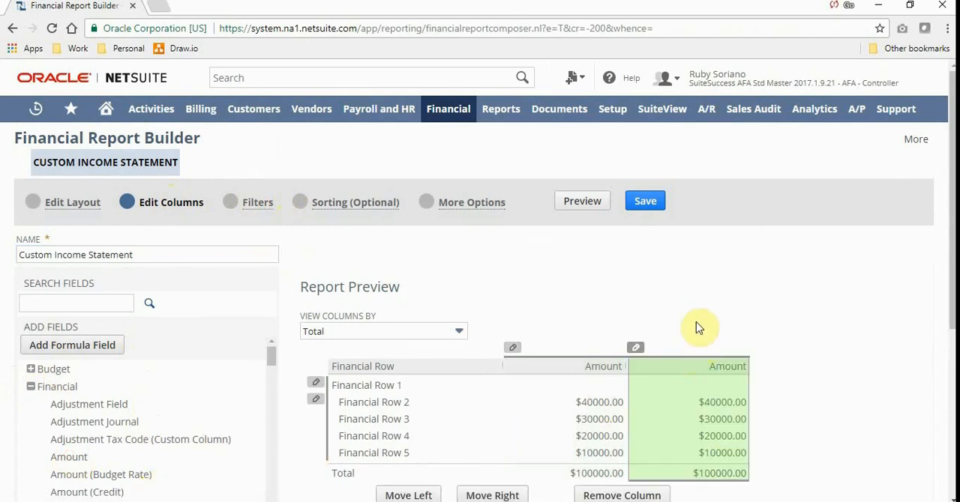
Label the added Amount column "Last Previous Period".
left_click_drag(952, 270, 952, 336)
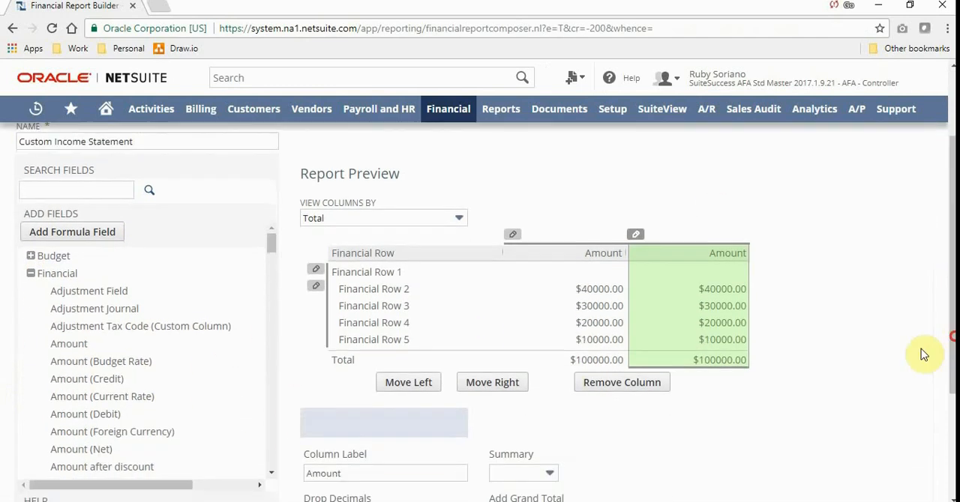
double_click(319, 475)
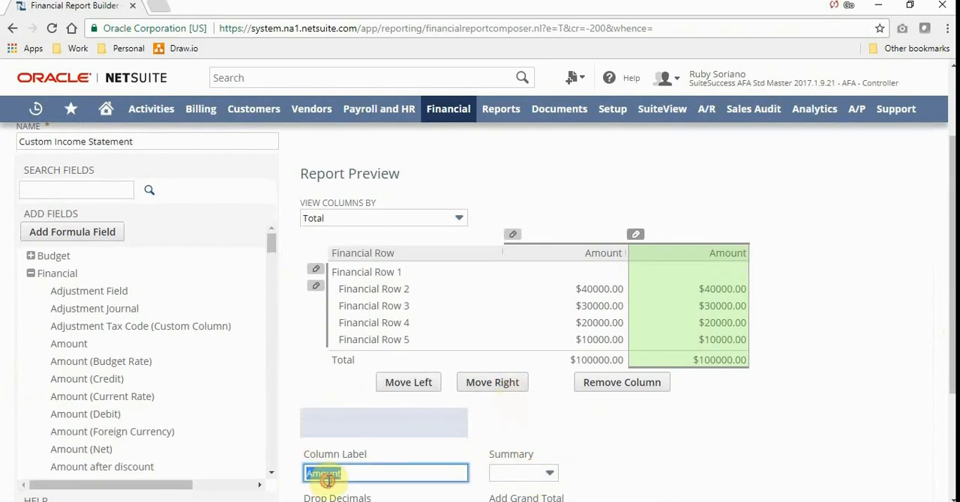
type("Last Previous Period")
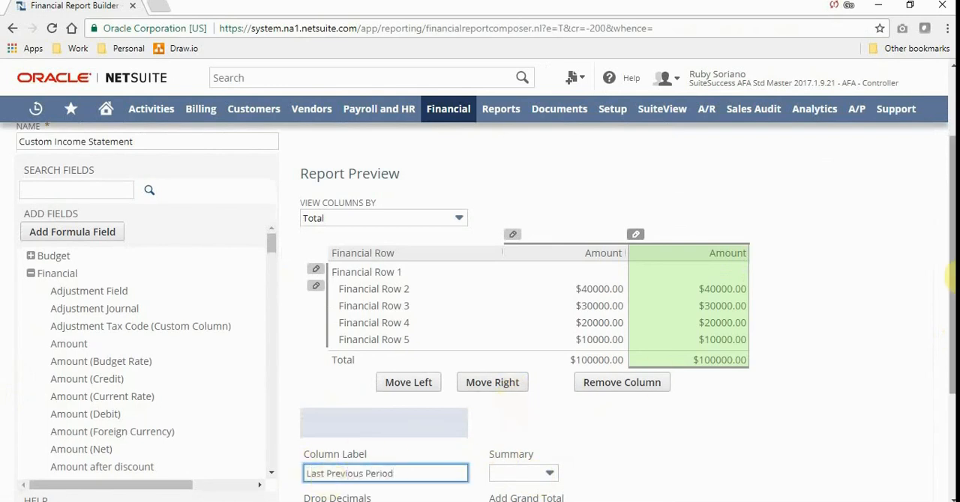
Give the Last Previous Period column an alternate period range relative to report date, using Last Period.
left_click_drag(951, 251, 932, 328)
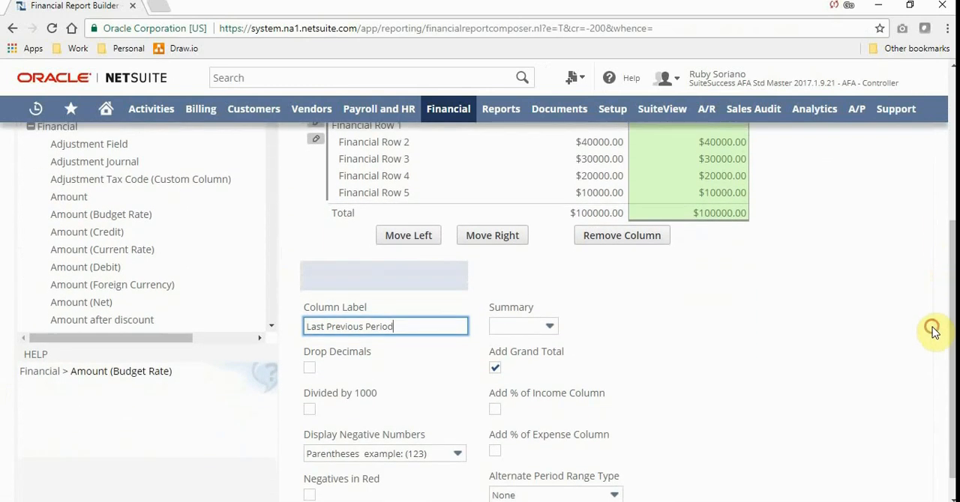
scroll(682, 334, "down", 1)
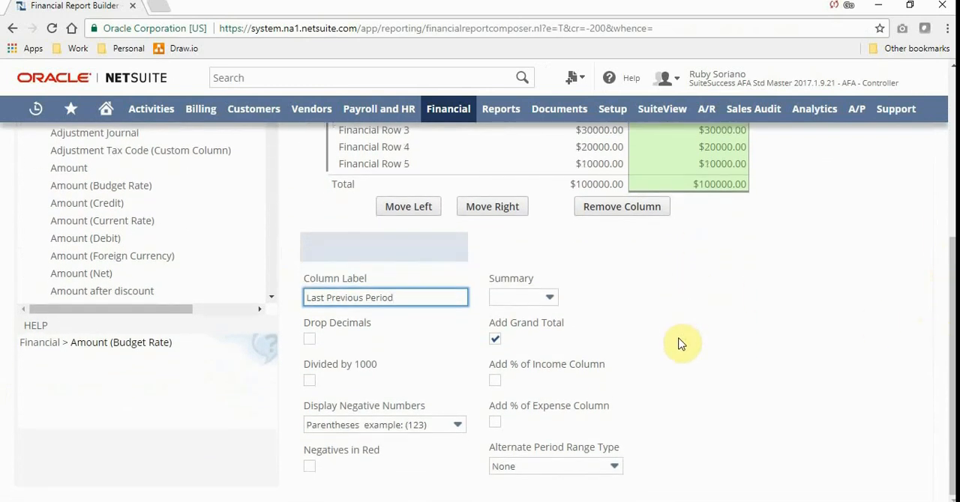
left_click(532, 467)
left_click(586, 433)
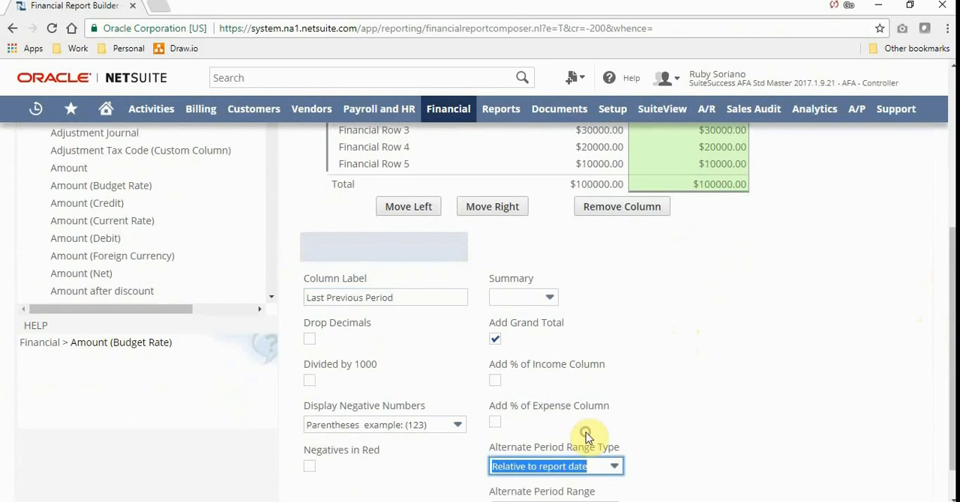
scroll(681, 403, "down", 1)
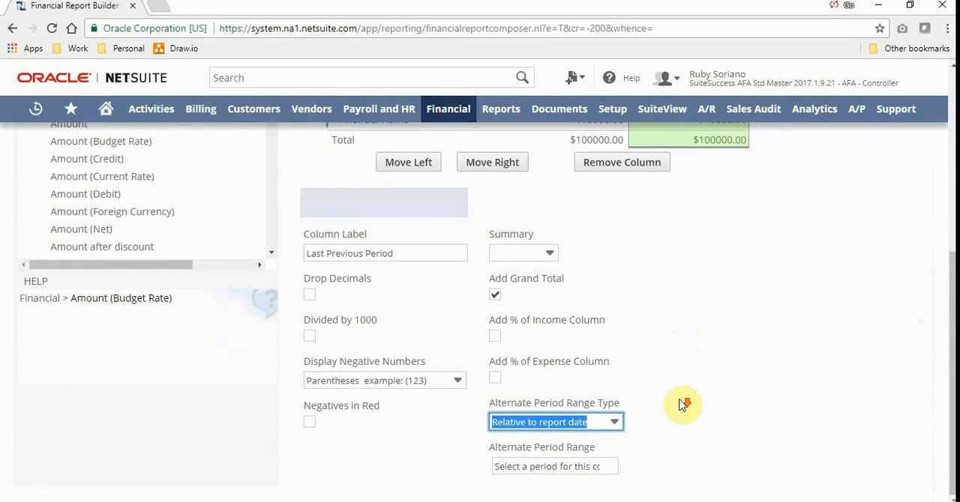
left_click(568, 473)
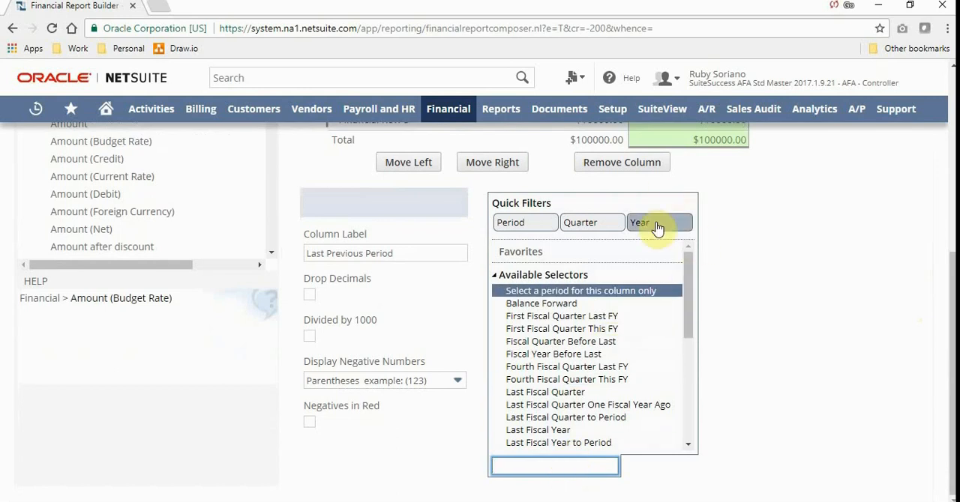
left_click(513, 223)
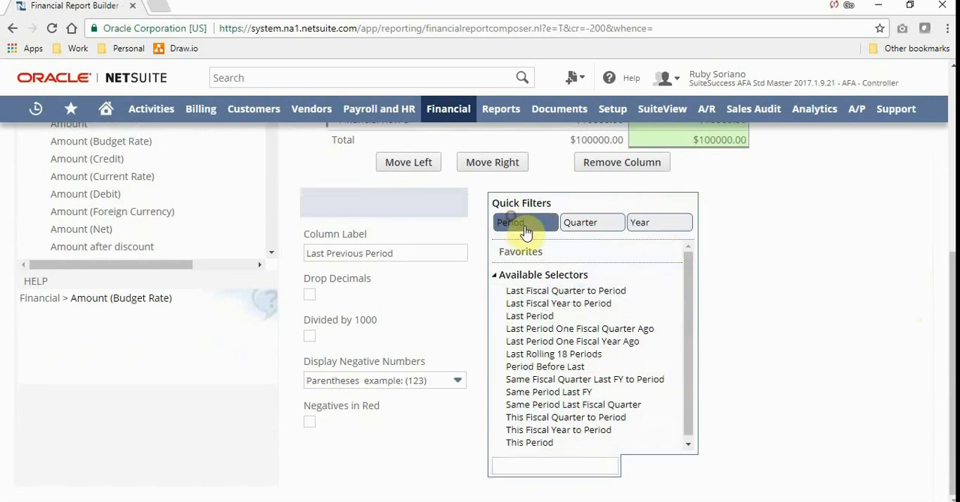
left_click(607, 315)
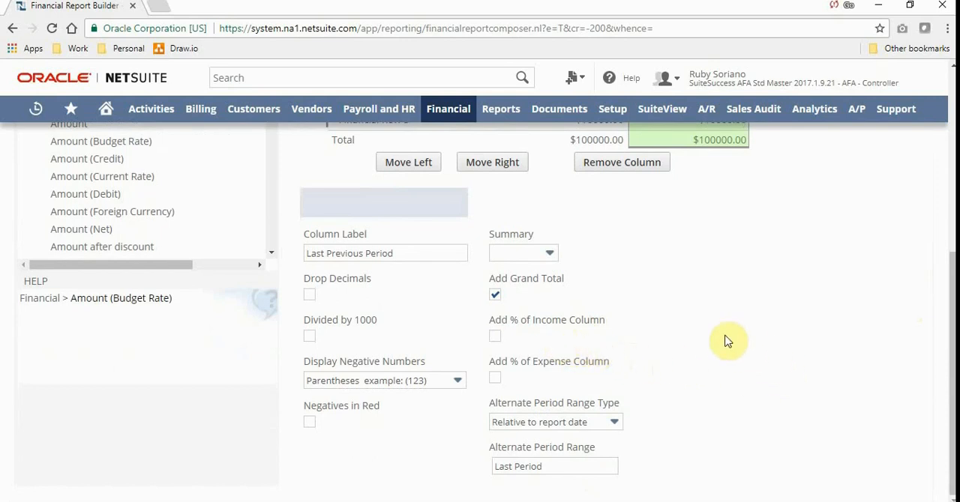
scroll(701, 319, "up", 5)
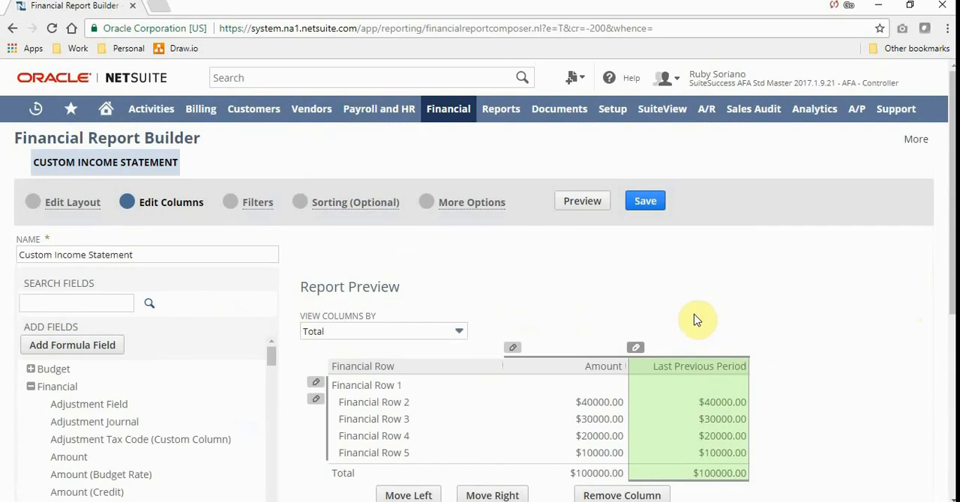
Group the Income section of the report layout by Class, with Account as the second grouping, and preview the custom report.
left_click(73, 203)
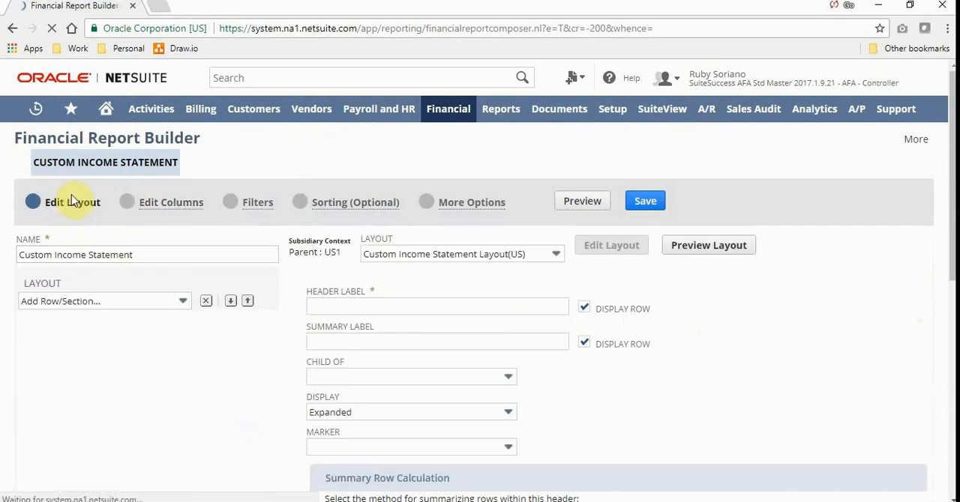
scroll(102, 240, "down", 5)
scroll(60, 289, "up", 5)
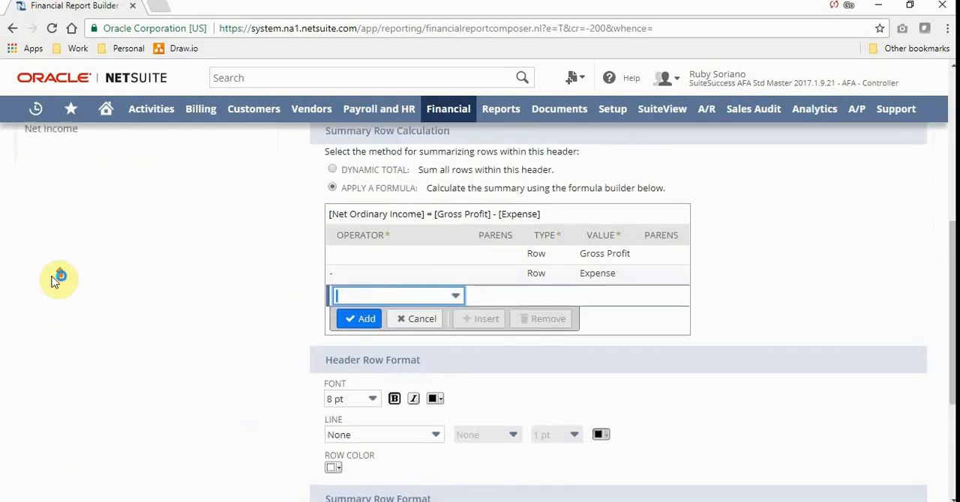
left_click(45, 339)
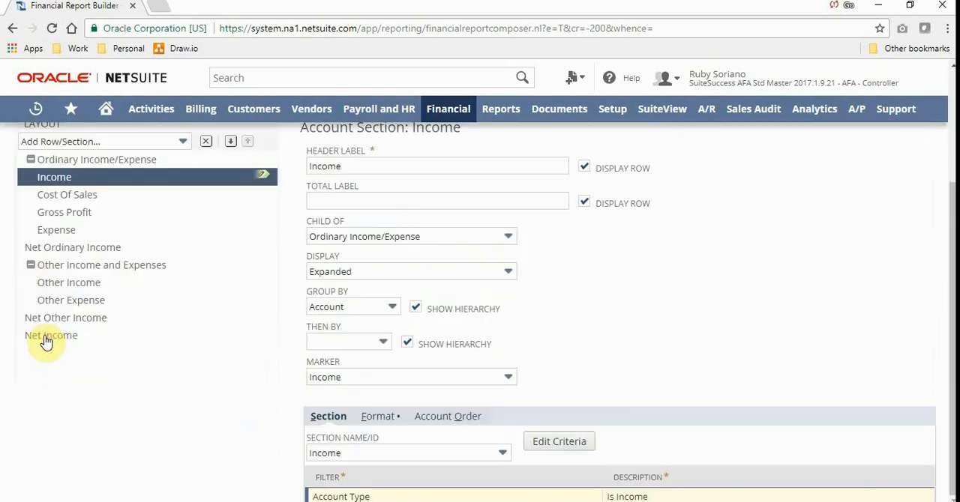
scroll(42, 334, "up", 3)
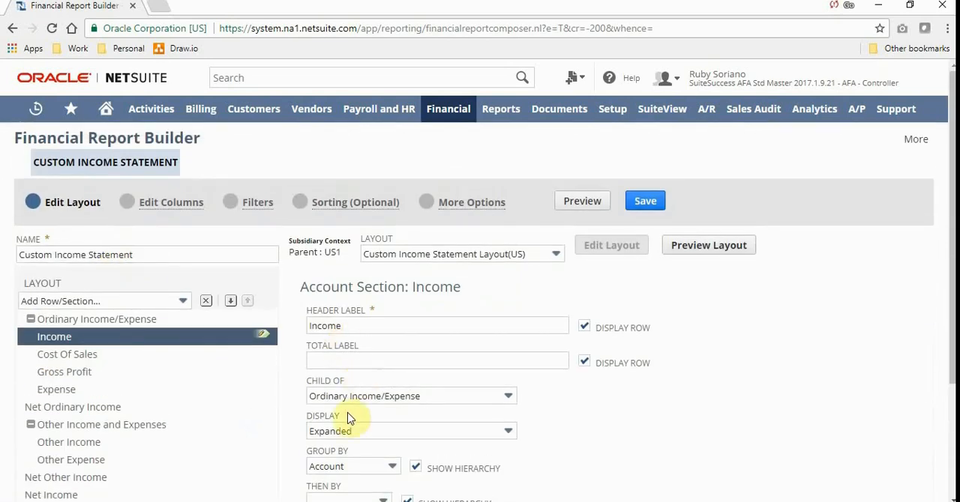
scroll(347, 431, "down", 2)
scroll(358, 409, "up", 1)
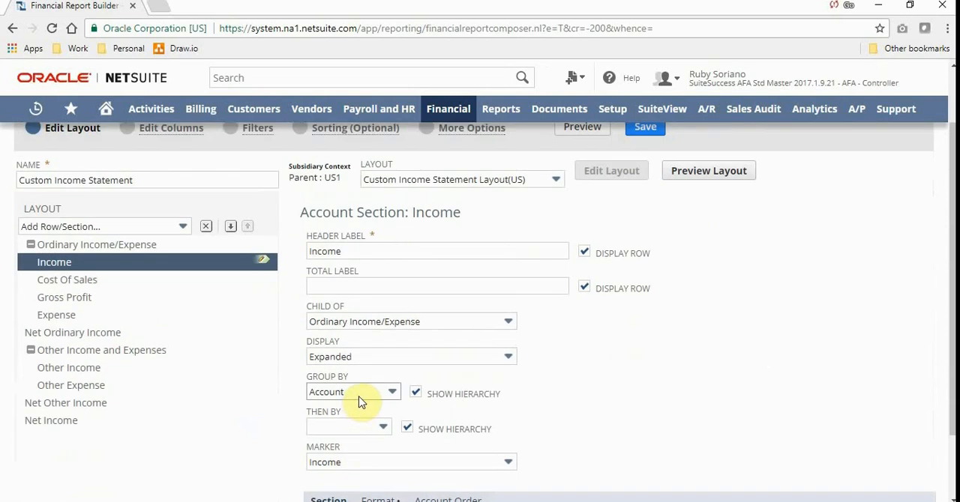
left_click(368, 391)
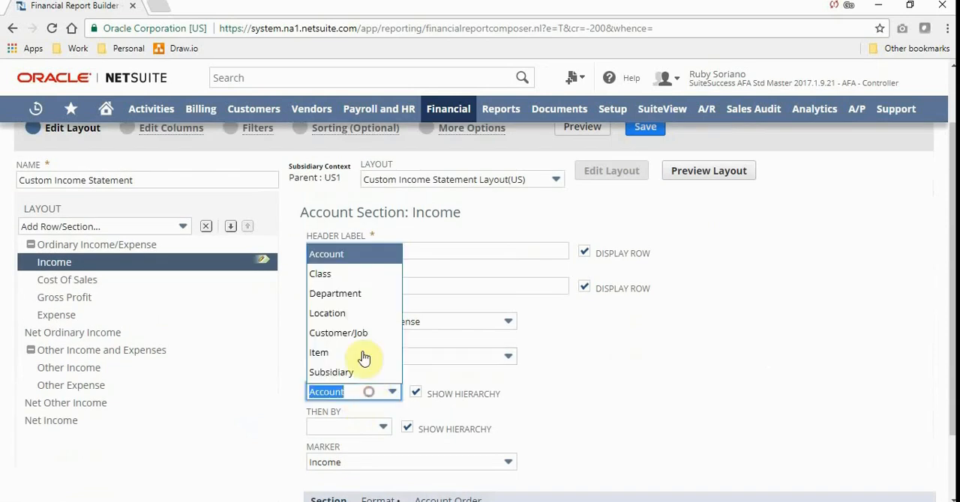
left_click(365, 274)
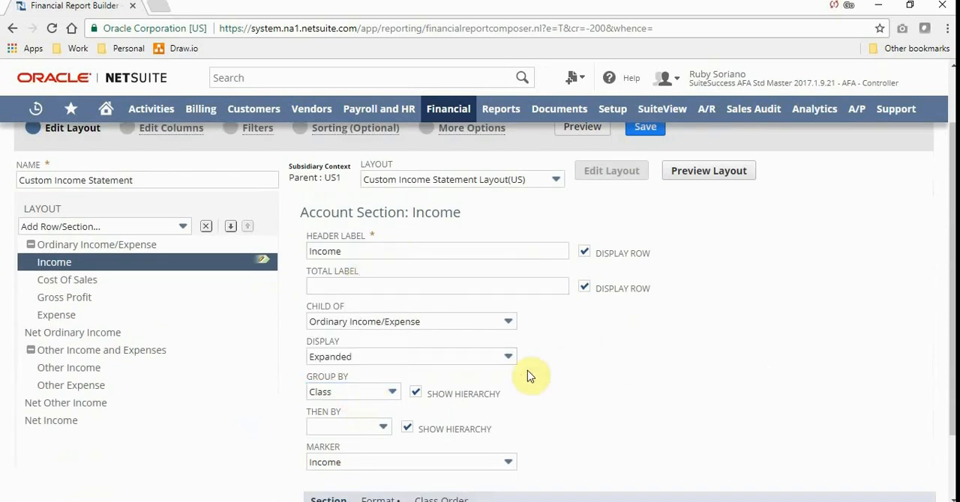
left_click(349, 427)
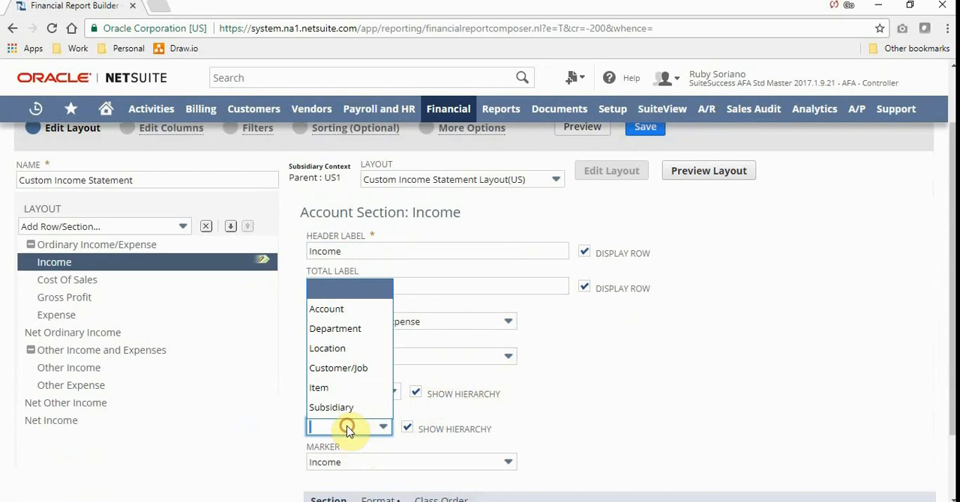
left_click(344, 310)
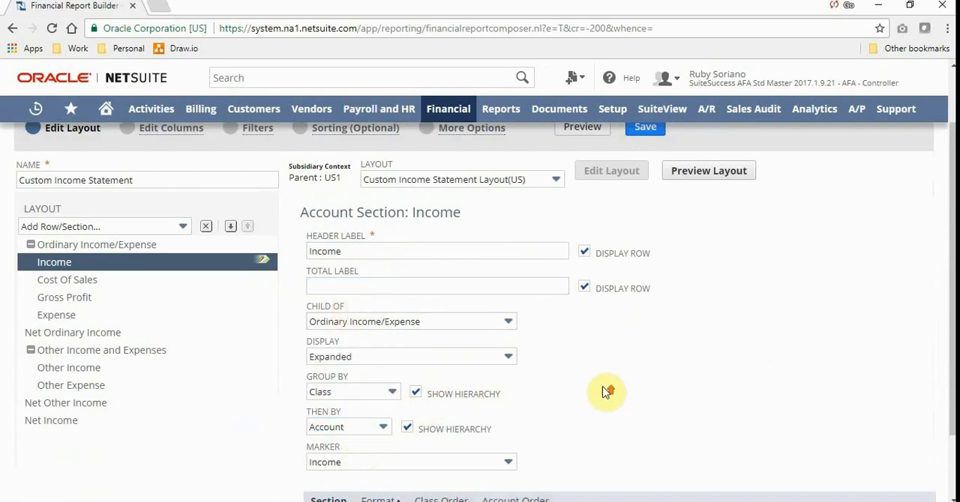
scroll(608, 391, "up", 1)
left_click(570, 202)
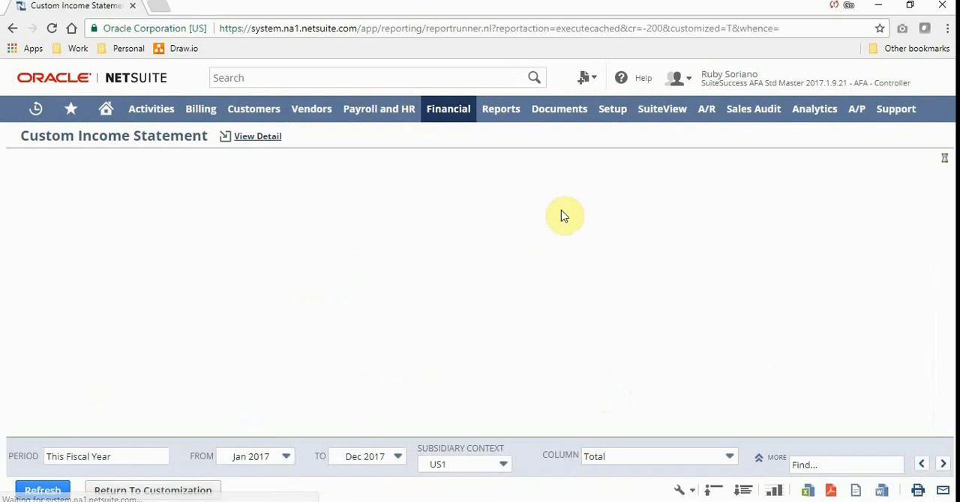
Collapse the custom Income Statement, then expand Ordinary Income/Expense, Income, Accessories and Gear to see income by class and account.
left_click(705, 490)
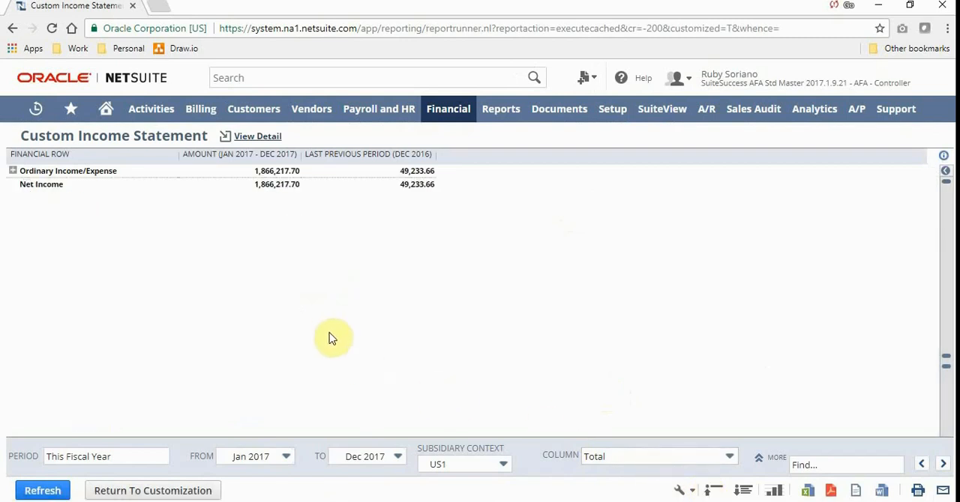
left_click(12, 171)
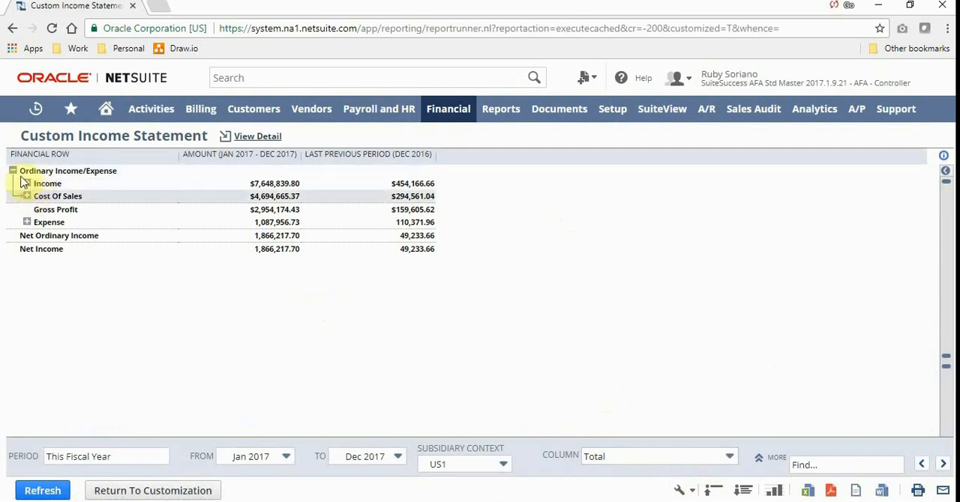
left_click(27, 183)
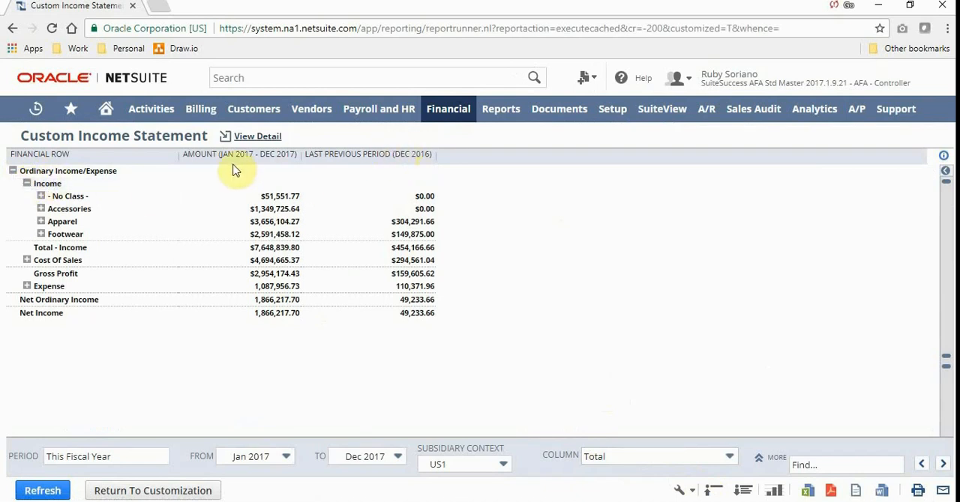
left_click(41, 210)
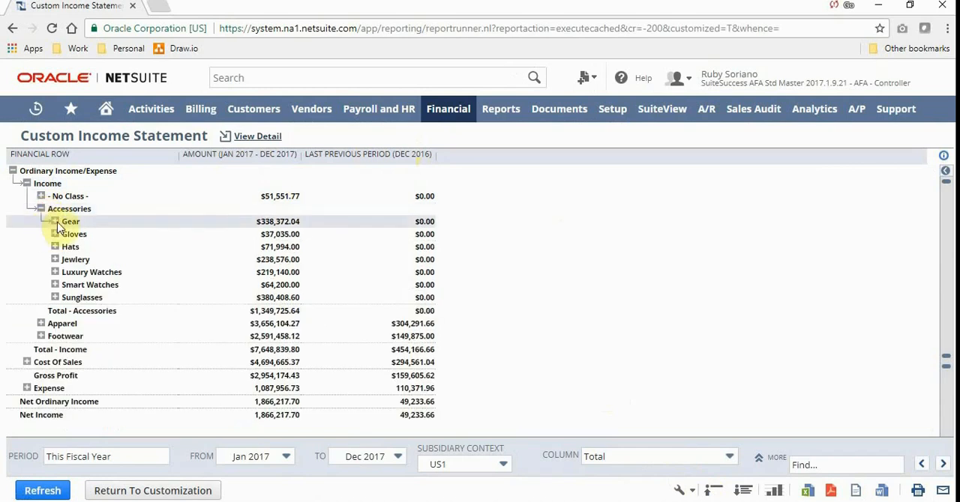
left_click(55, 223)
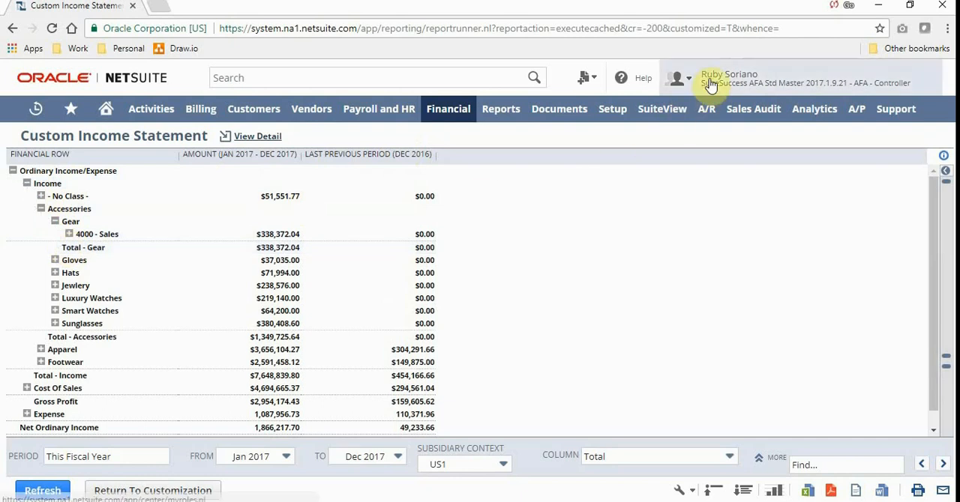
Switch to the AFA - A/R Analyst role and review its home dashboard, from the key performance indicators to the Accounts Receivable shortcuts.
mouse_move(677, 77)
left_click(679, 265)
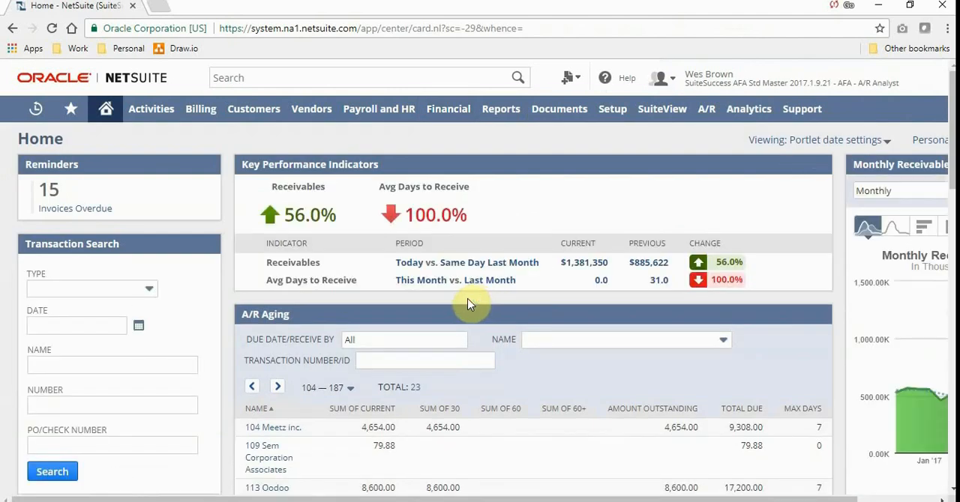
key("ctrl+minus")
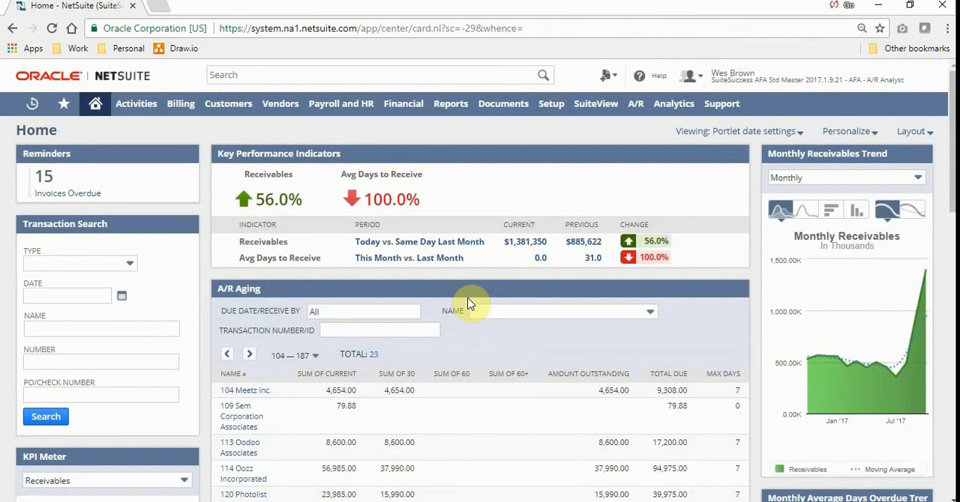
scroll(469, 306, "down", 2)
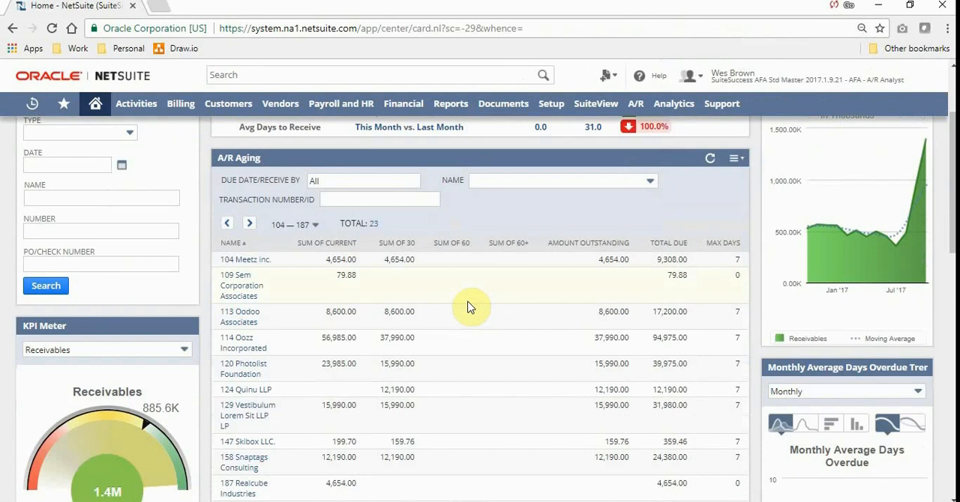
scroll(469, 306, "down", 5)
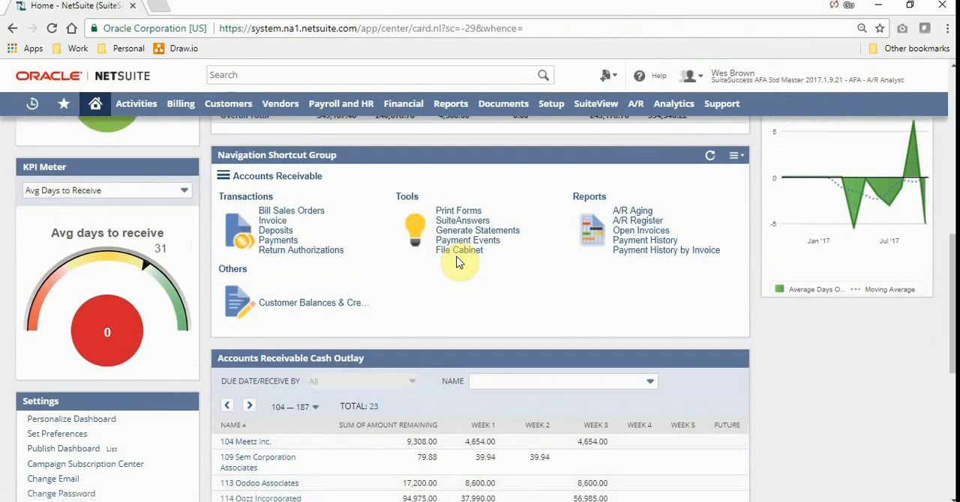
scroll(459, 262, "up", 5)
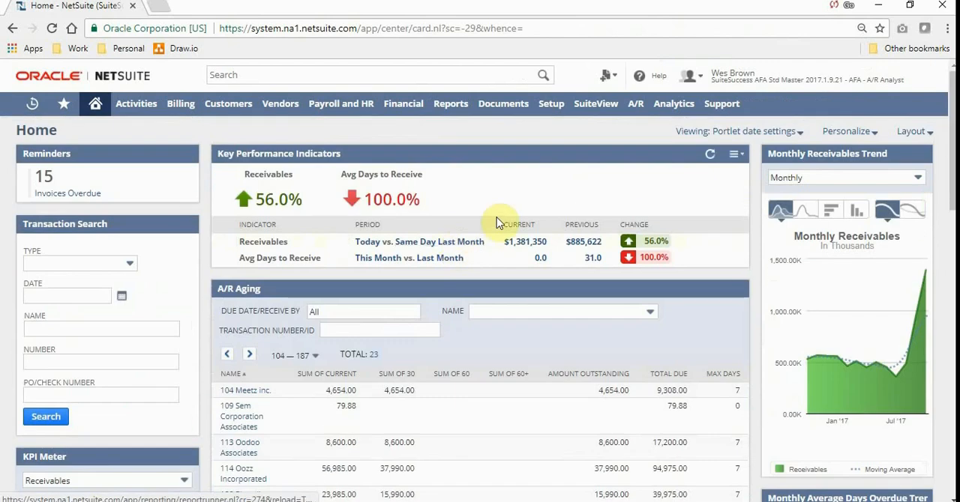
Switch back to the AFA - Controller role and open the Chart of Accounts in a new browser tab.
mouse_move(698, 75)
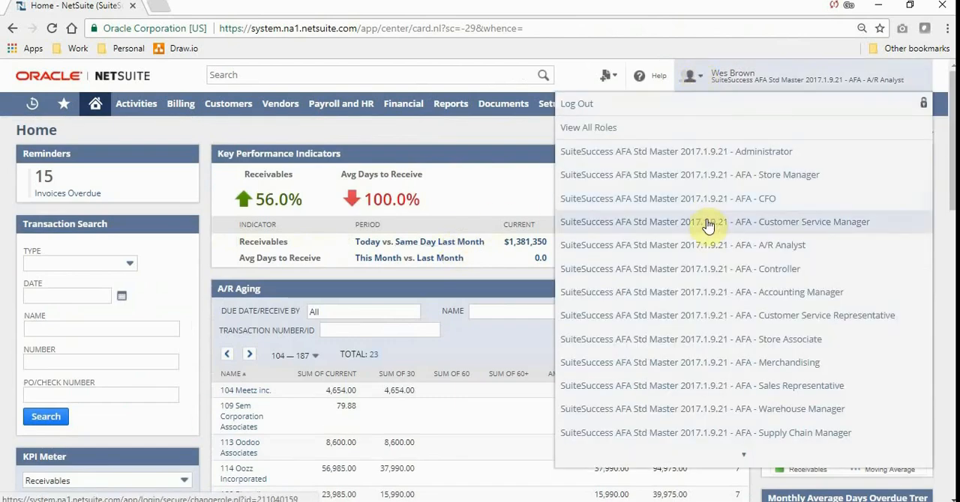
left_click(696, 276)
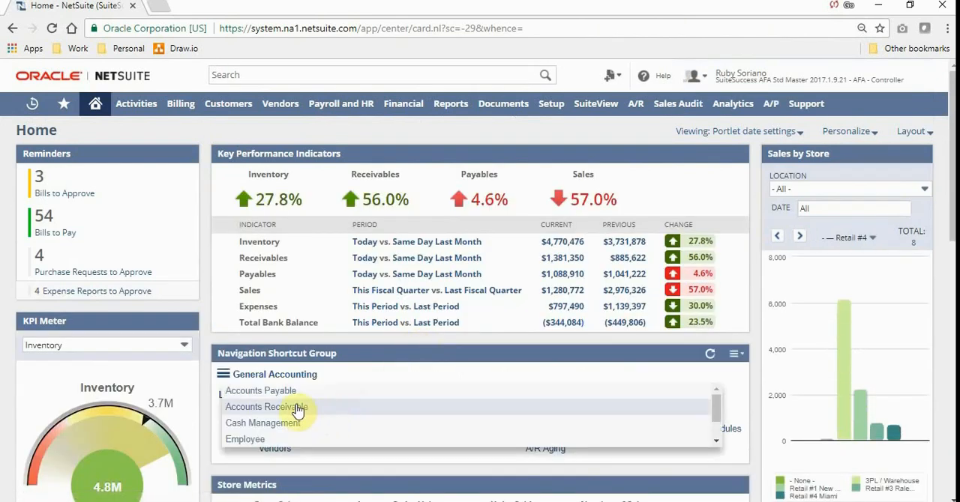
left_click(296, 409)
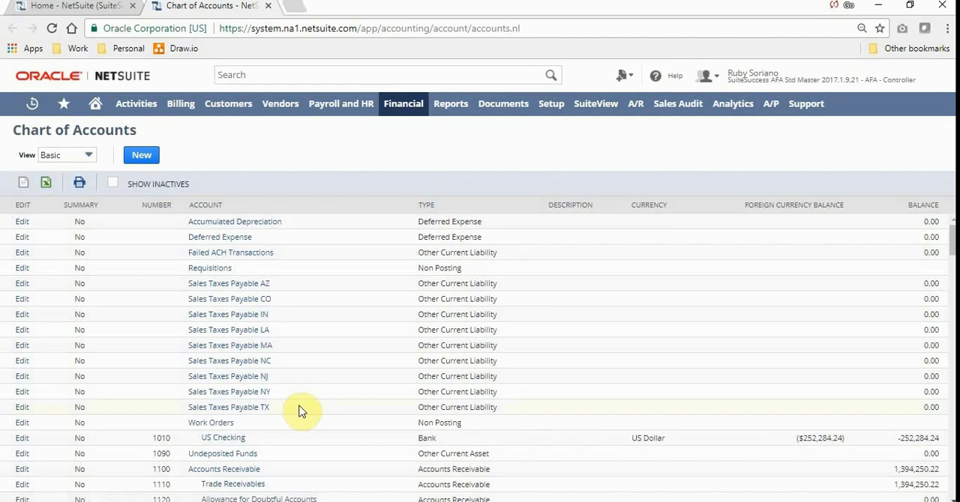
Find account 2000 Accounts Payable in the Chart of Accounts and open its register.
scroll(292, 265, "down", 1)
scroll(294, 267, "down", 6)
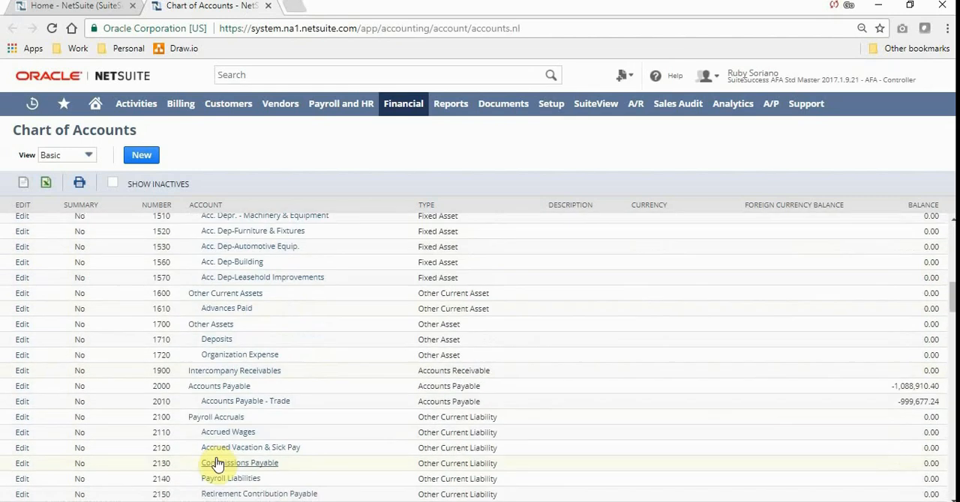
left_click(222, 390)
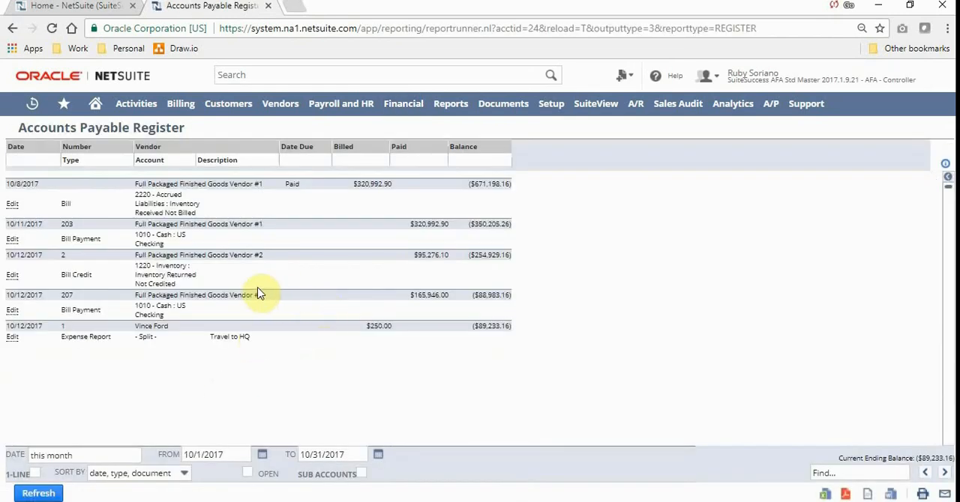
Return to the home dashboard, open the Balance Sheet and Journal Entries shortcuts in separate browser tabs, and view each page.
left_click(95, 105)
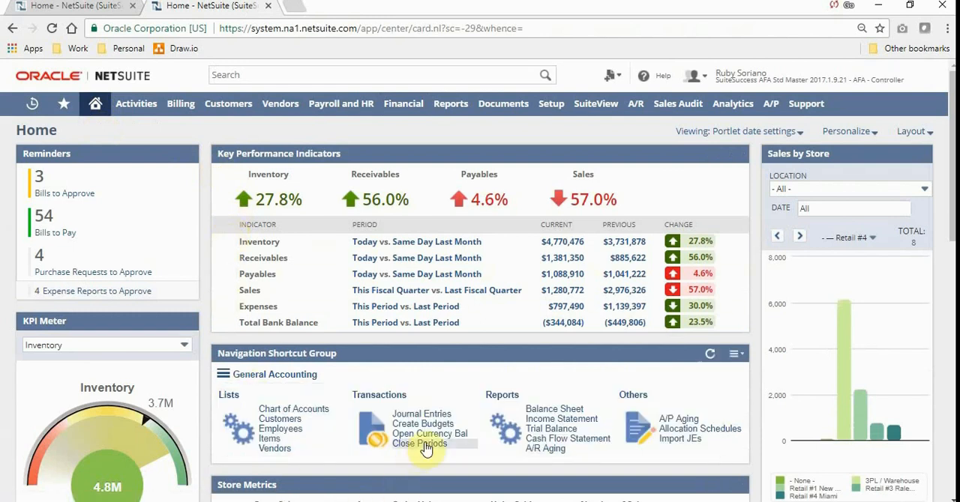
left_click(548, 405)
right_click(548, 407)
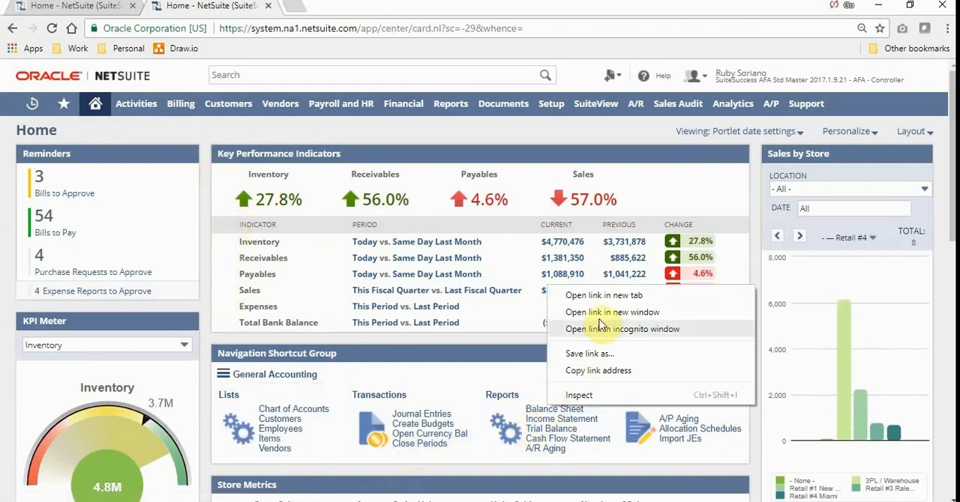
left_click(595, 295)
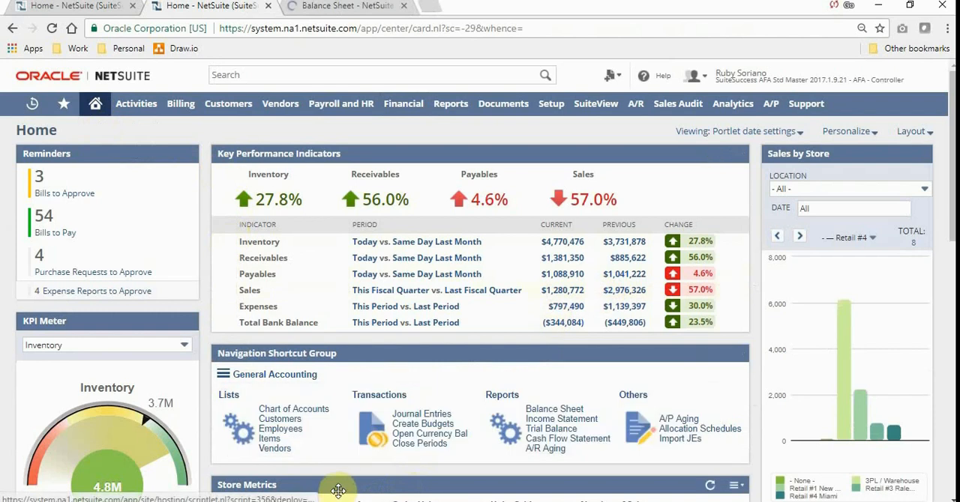
right_click(423, 418)
left_click(471, 306)
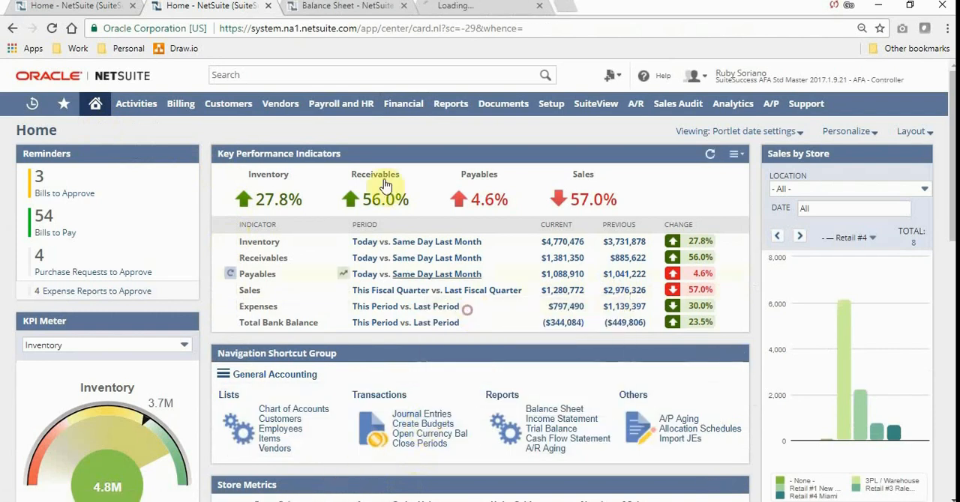
left_click(342, 4)
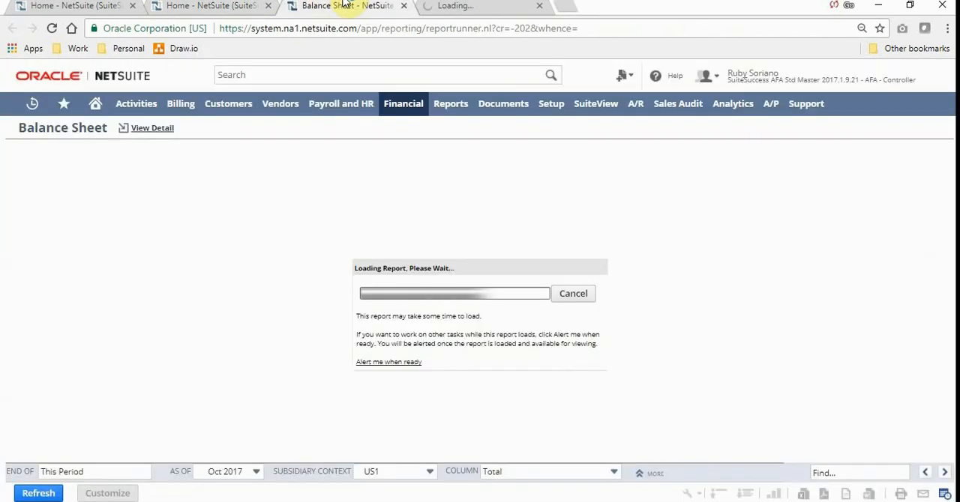
left_click(461, 5)
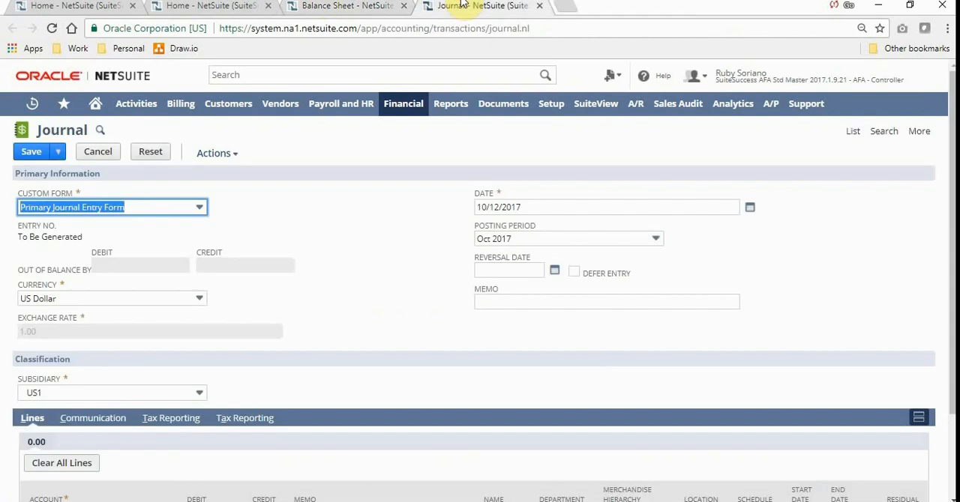
Open Close Periods from the original home dashboard in a new tab, view the Jan 2016 period close checklist, and return home.
left_click(75, 4)
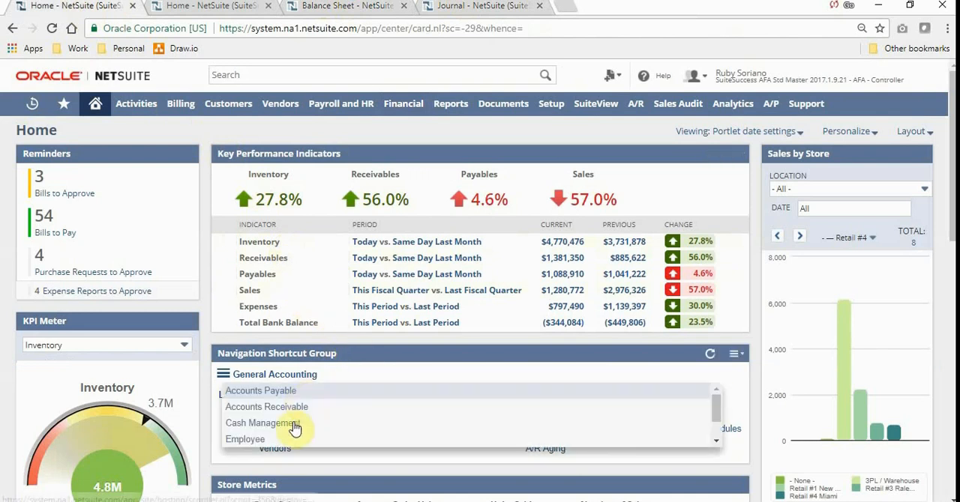
left_click(409, 443)
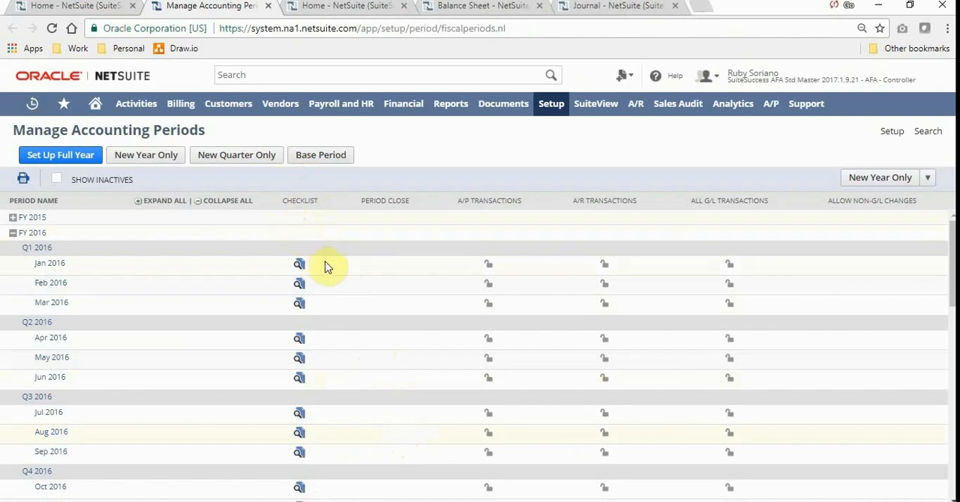
left_click(300, 266)
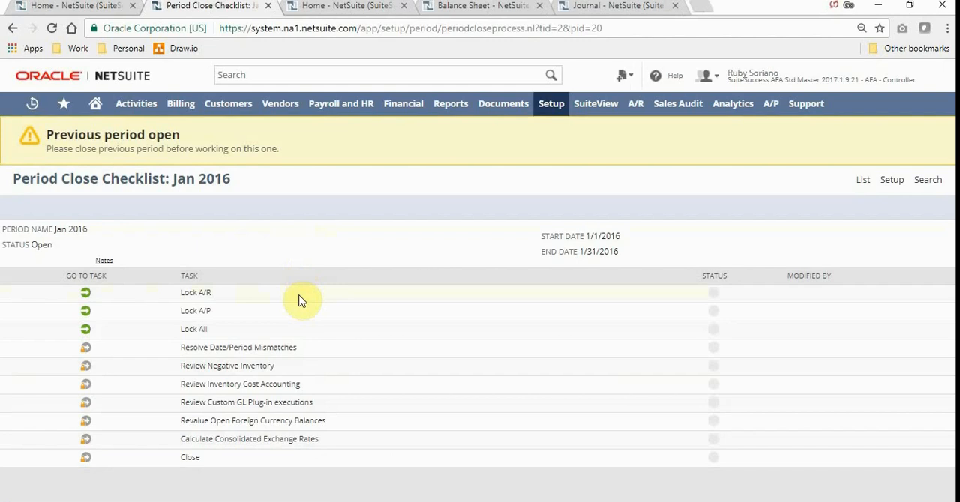
left_click(94, 95)
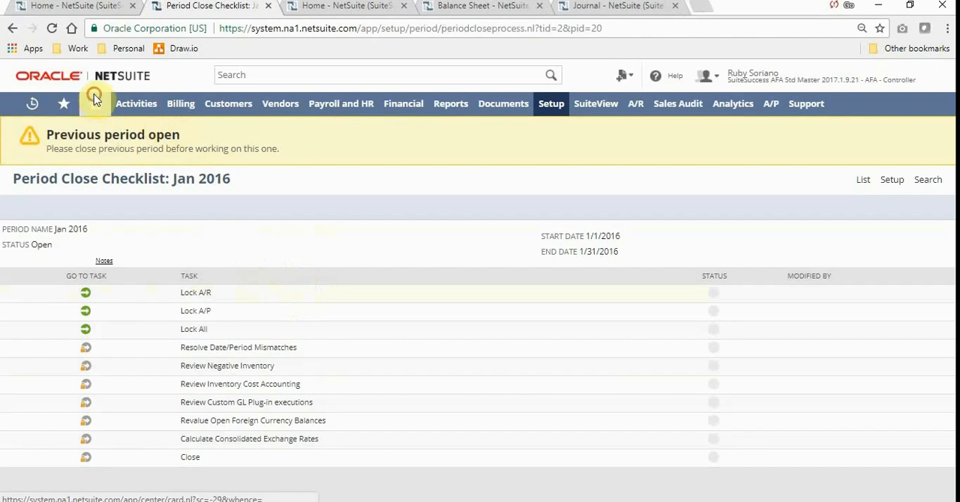